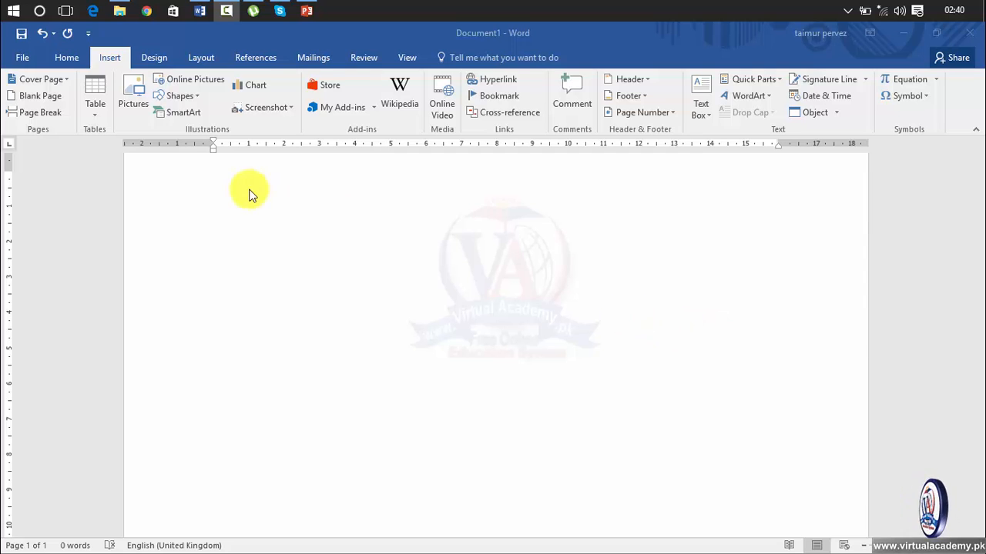
Step: Preview the Table grid, open and cancel the Insert Table dialog, then reopen the Table choices
{"action": "left_click", "coordinate": [98, 116]}
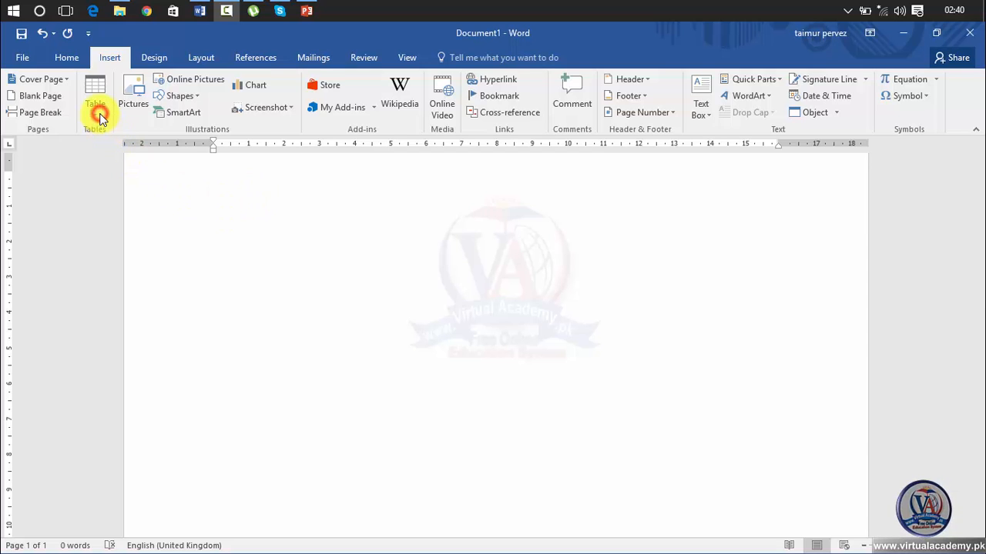
{"action": "left_click", "coordinate": [99, 117]}
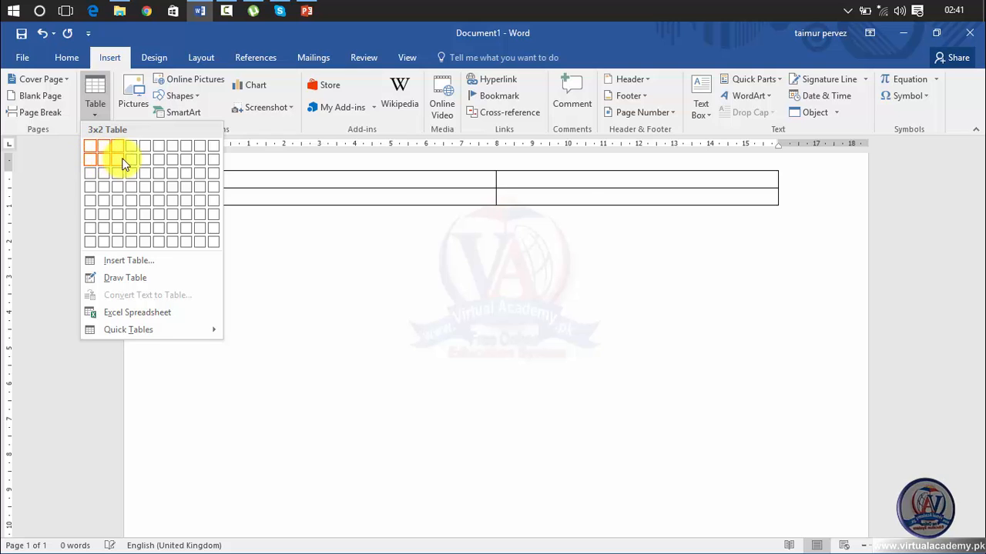
{"action": "left_click", "coordinate": [133, 262]}
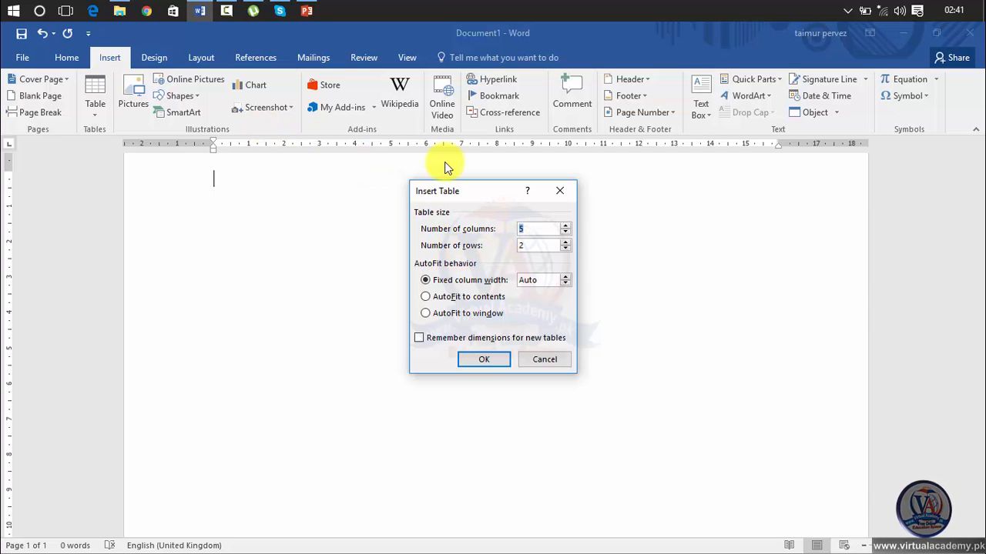
{"action": "left_click", "coordinate": [559, 191]}
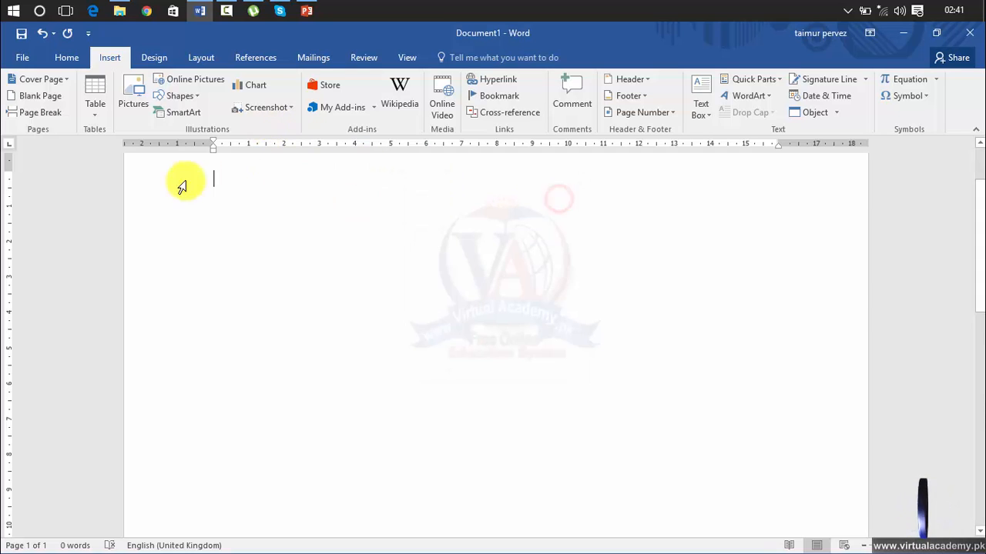
{"action": "left_click", "coordinate": [93, 115]}
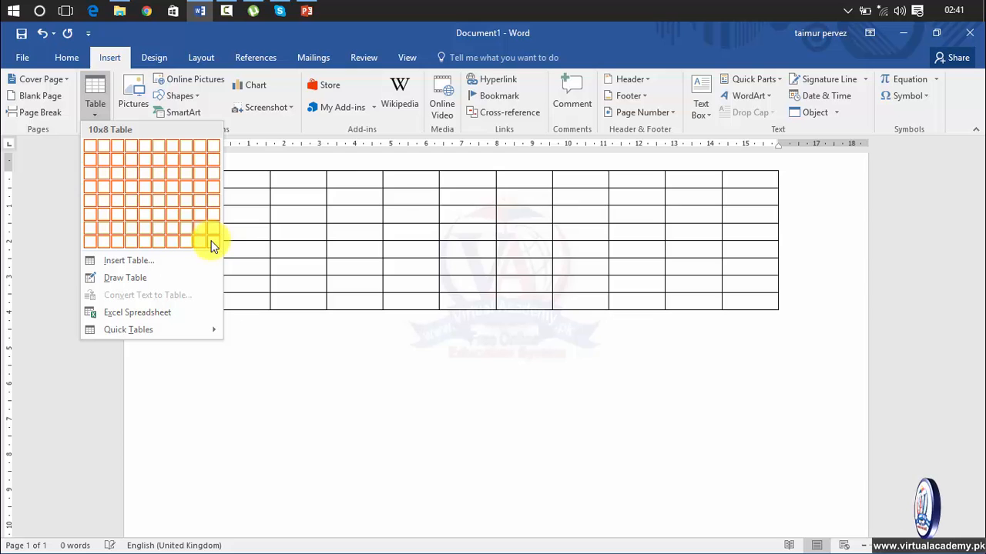
Step: Insert a 12-column, 20-row table through Insert Table, then undo it with Ctrl+Z
{"action": "left_click", "coordinate": [171, 260]}
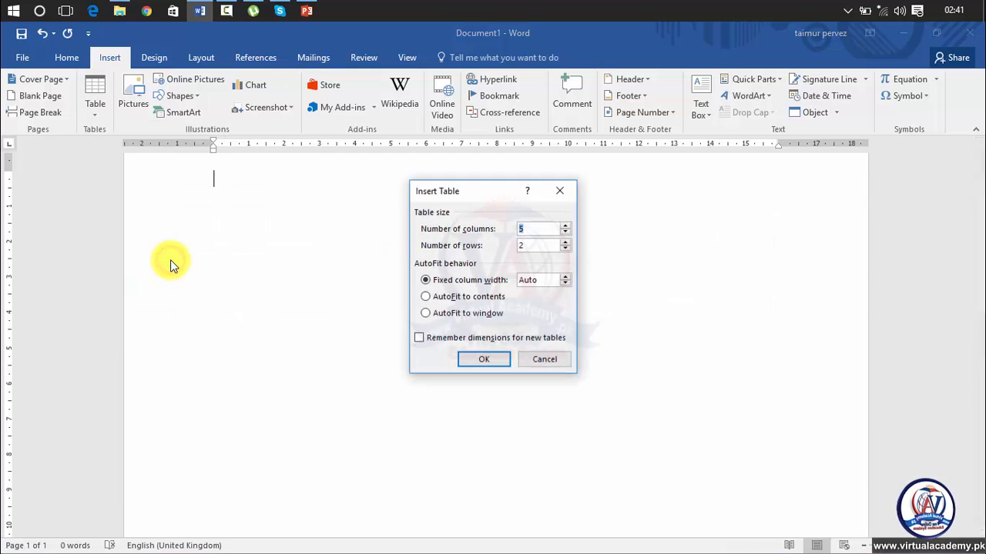
{"action": "left_click", "coordinate": [532, 228]}
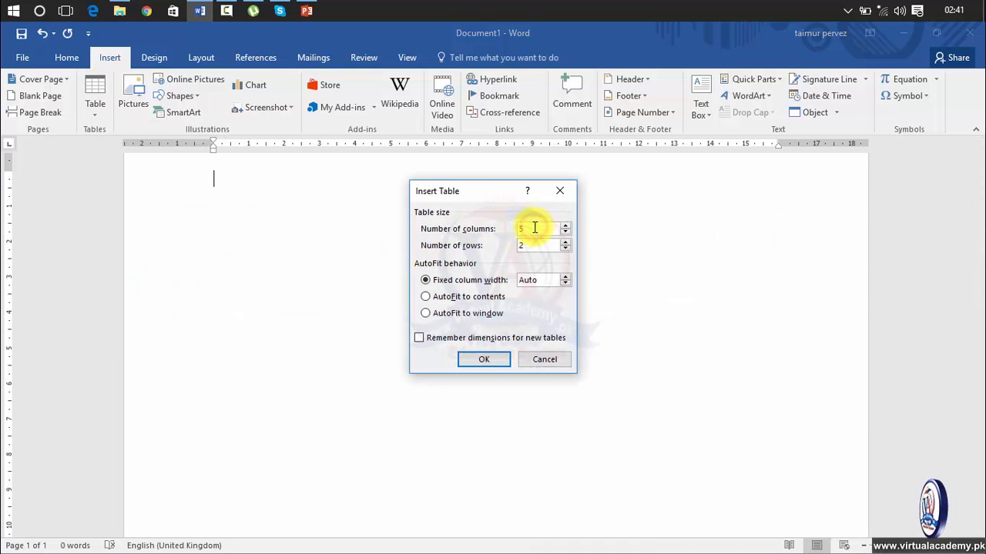
{"action": "double_click", "coordinate": [533, 228]}
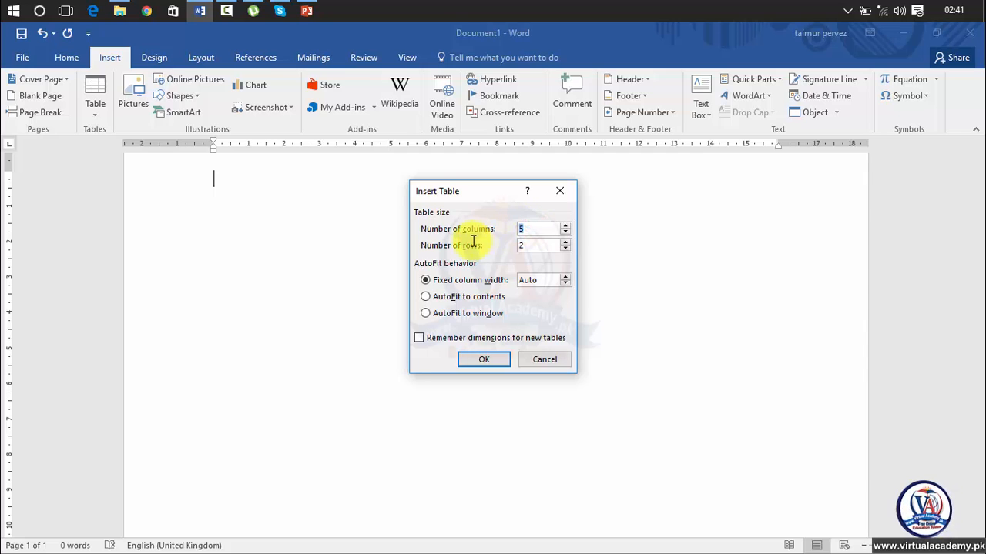
{"action": "key", "text": "Return"}
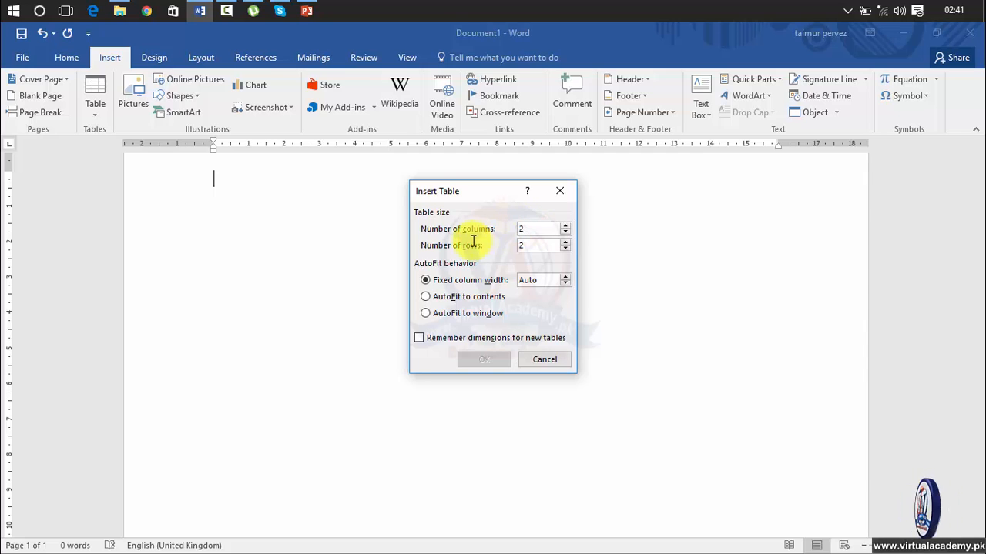
{"action": "type", "text": "12"}
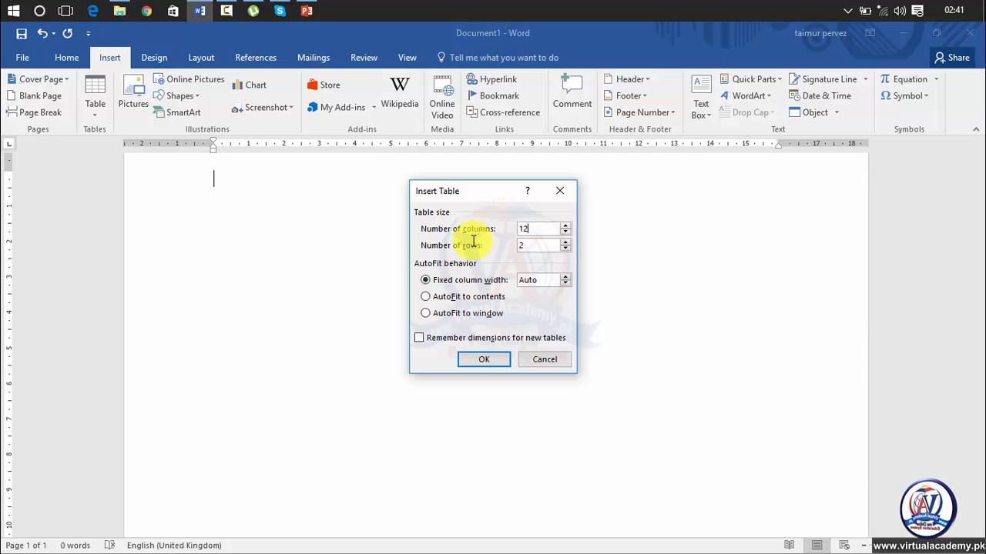
{"action": "double_click", "coordinate": [543, 245]}
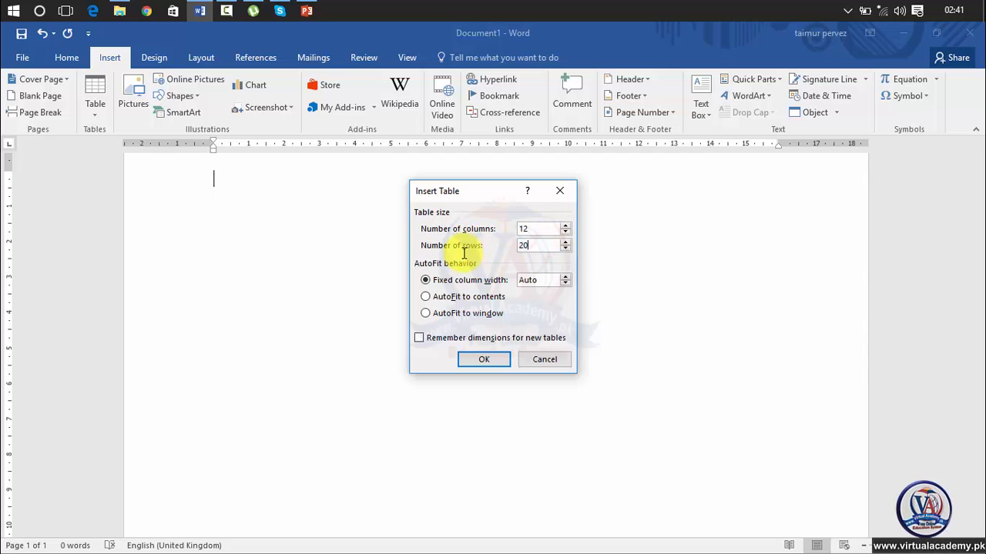
{"action": "left_click", "coordinate": [490, 362]}
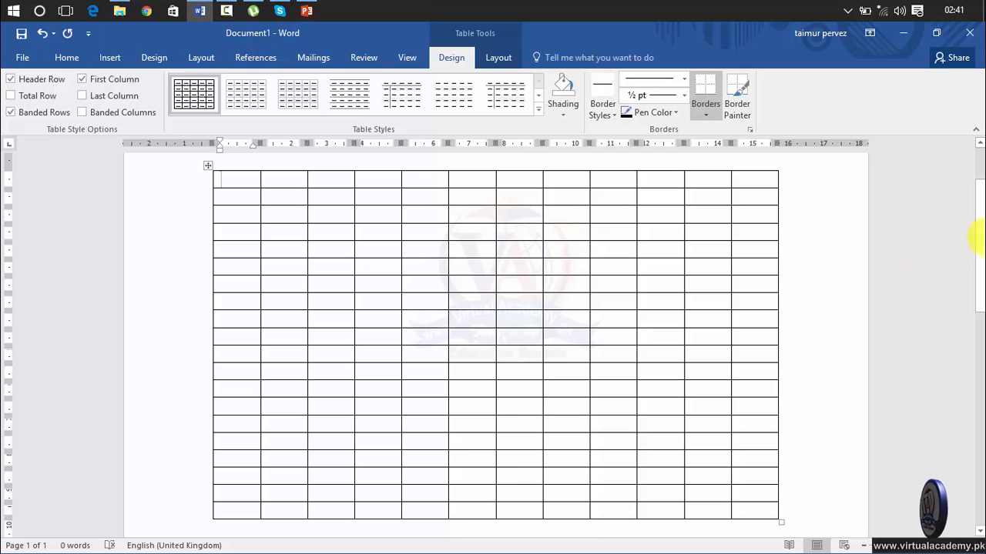
{"action": "left_click_drag", "start_coordinate": [982, 231], "coordinate": [983, 162]}
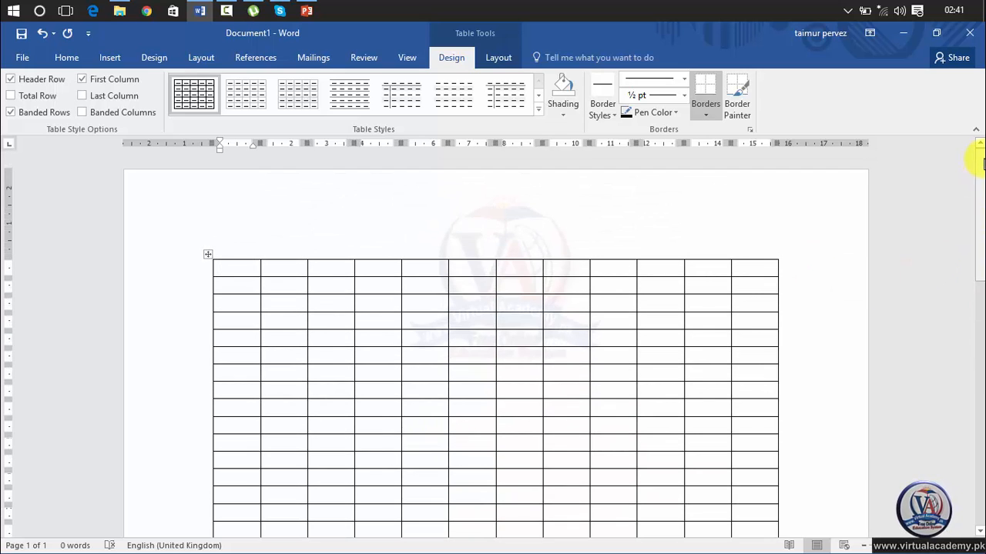
{"action": "key", "text": "ctrl+z"}
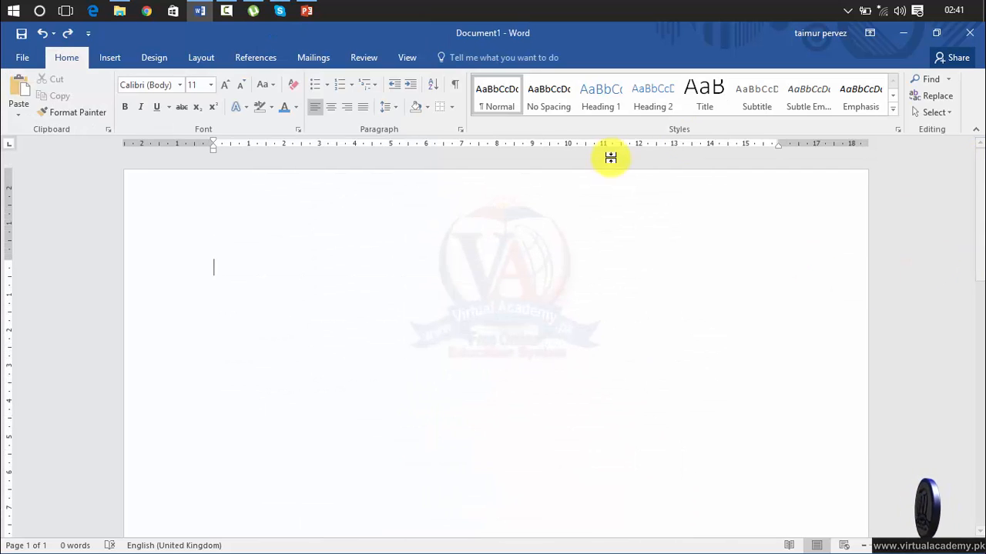
Step: Insert a 4-column by 4-row table through the Insert Table dialog
{"action": "left_click", "coordinate": [111, 58]}
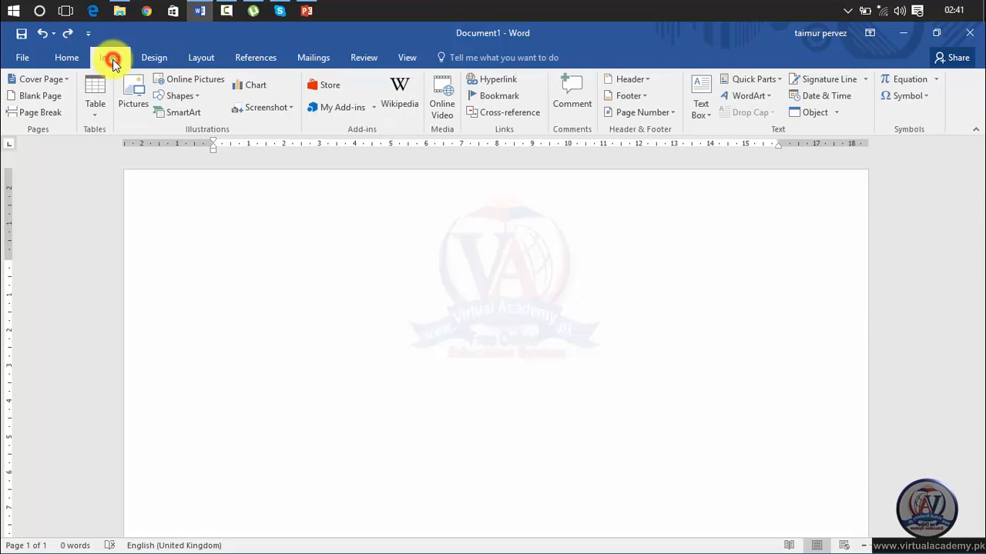
{"action": "left_click", "coordinate": [103, 115]}
{"action": "left_click", "coordinate": [119, 260]}
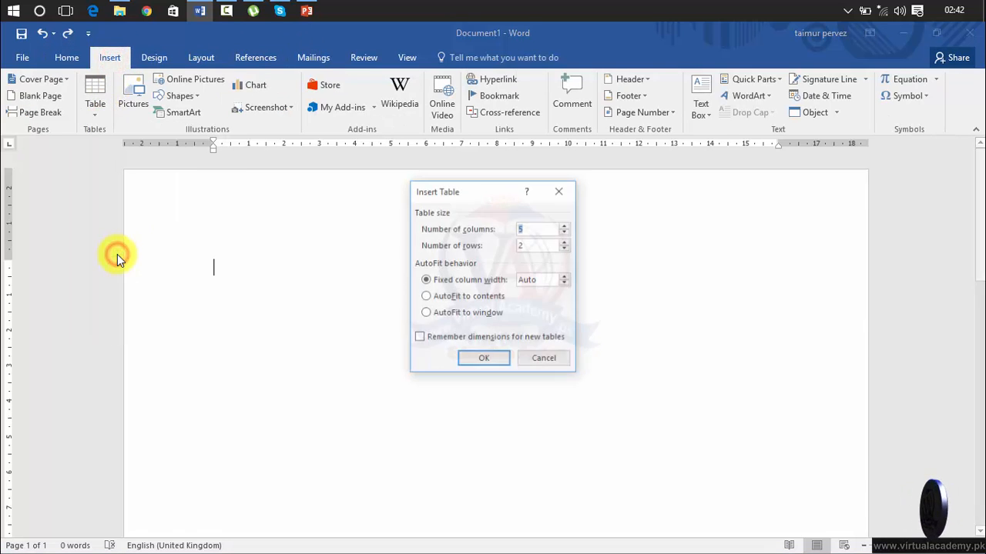
{"action": "double_click", "coordinate": [528, 246]}
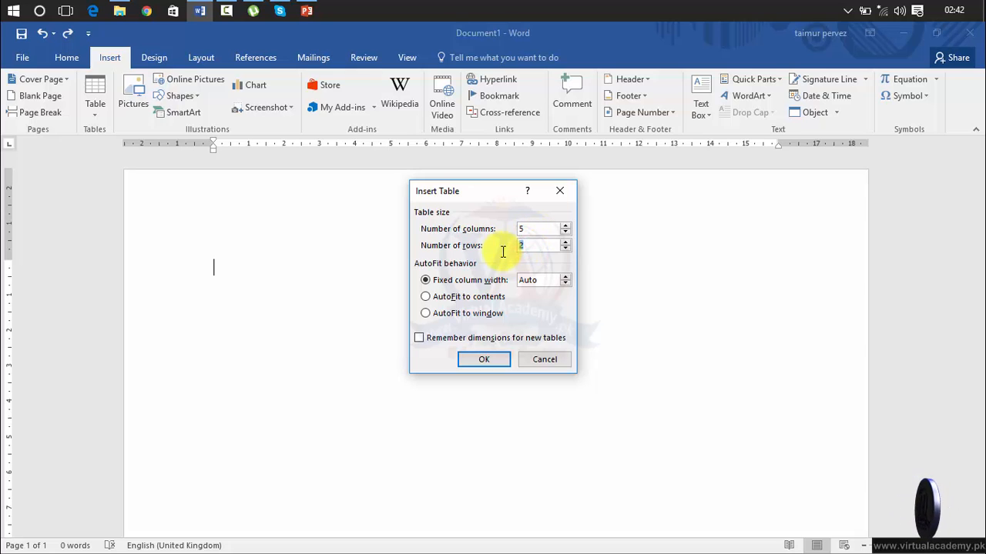
{"action": "double_click", "coordinate": [548, 228]}
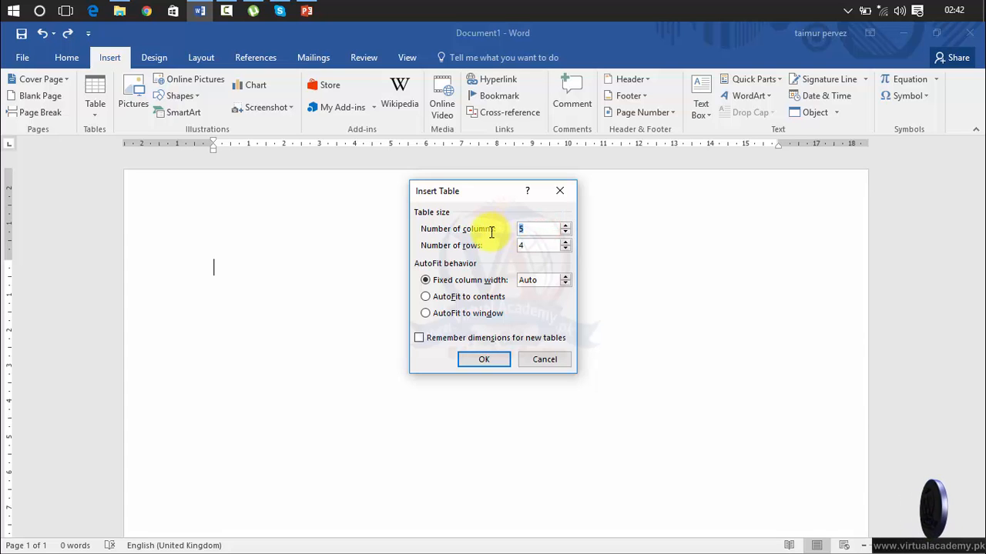
{"action": "left_click", "coordinate": [499, 358]}
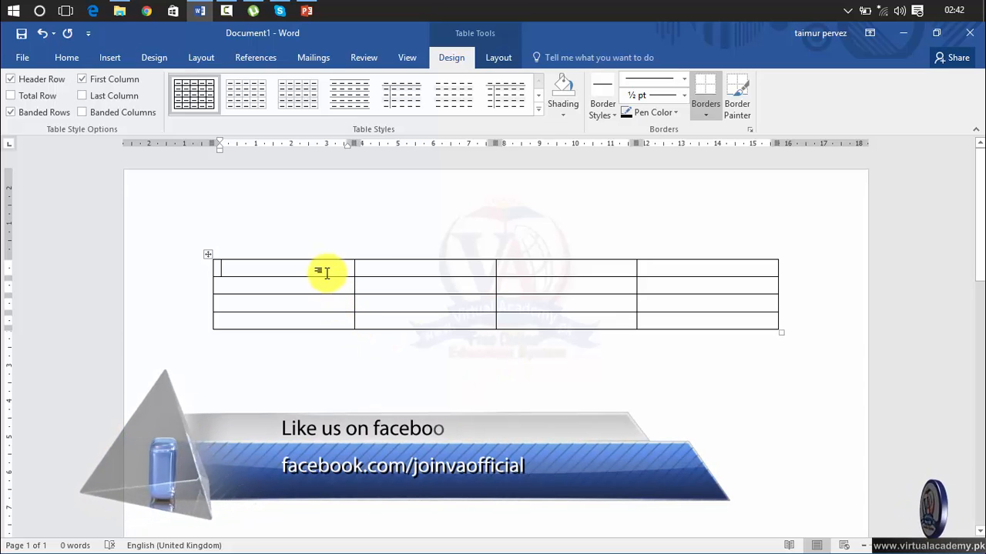
Step: Type the header row: name, email, mobile, address
{"action": "type", "text": "name"}
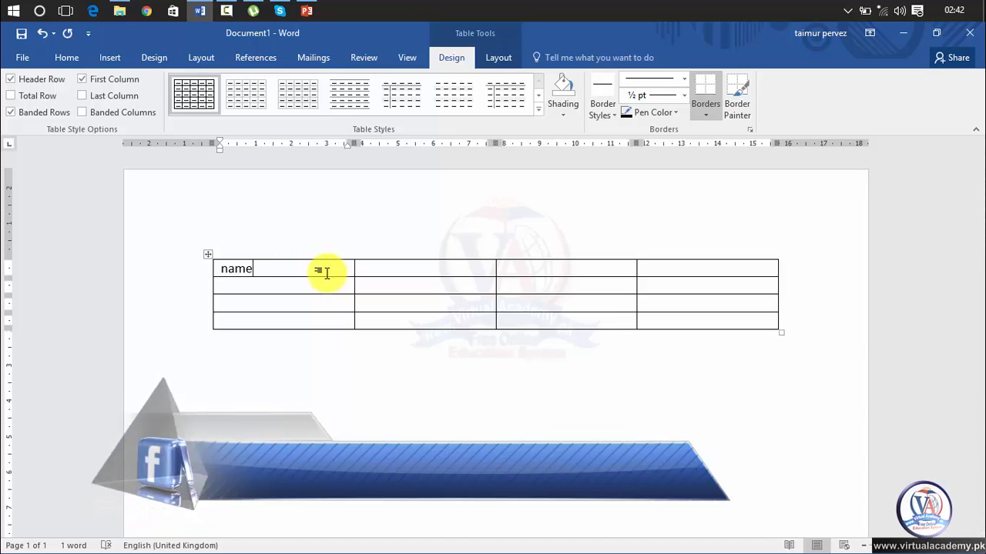
{"action": "key", "text": "Tab"}
{"action": "type", "text": "email"}
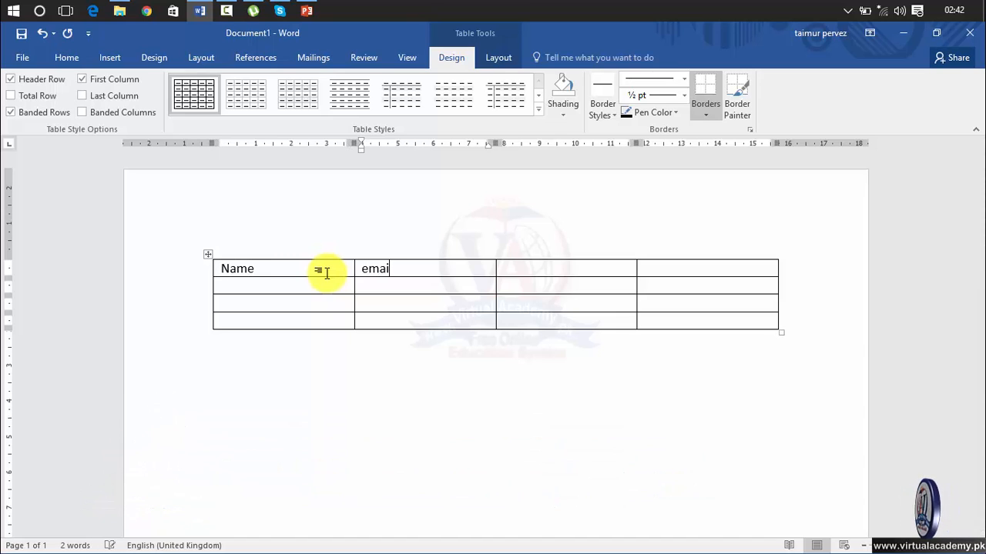
{"action": "key", "text": "Tab"}
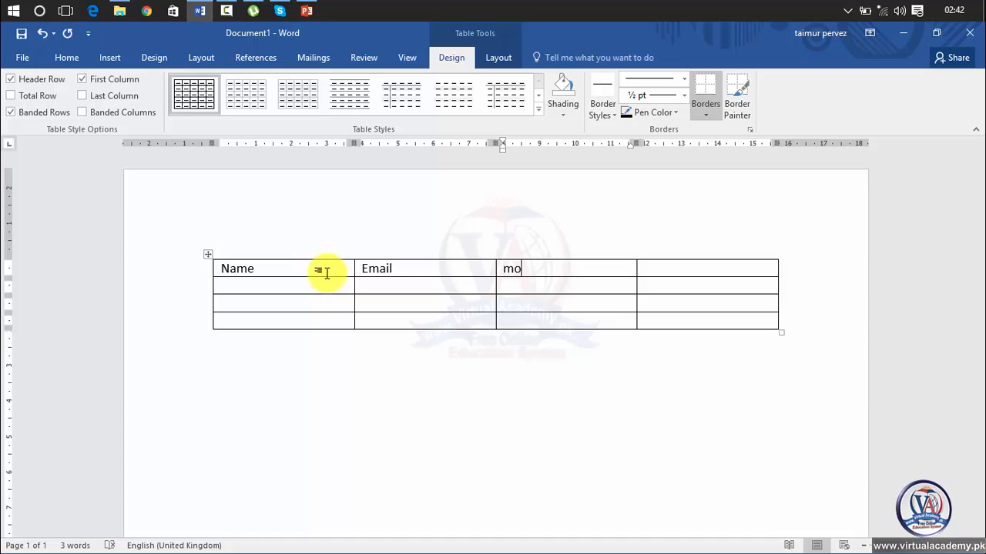
{"action": "type", "text": "mobile"}
{"action": "key", "text": "Tab"}
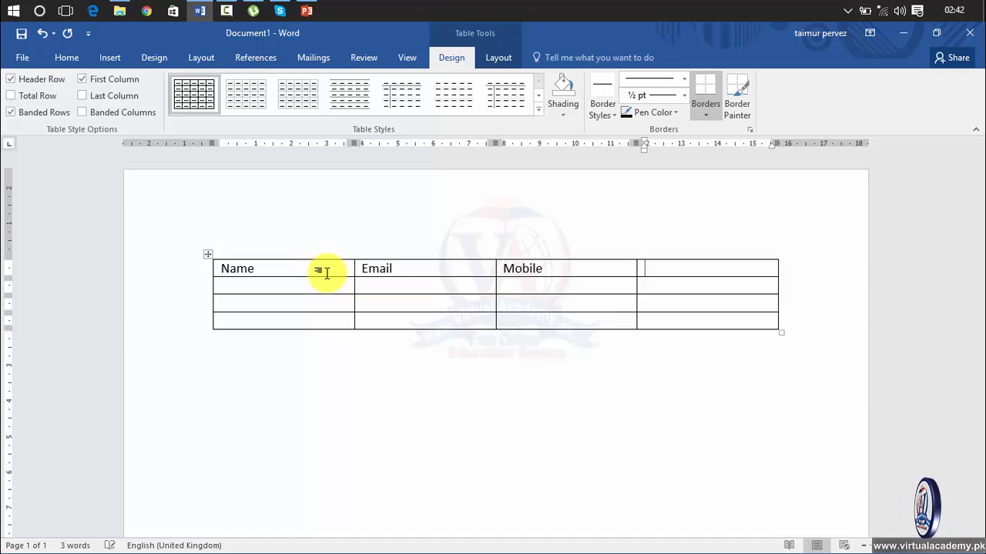
{"action": "type", "text": "addres"}
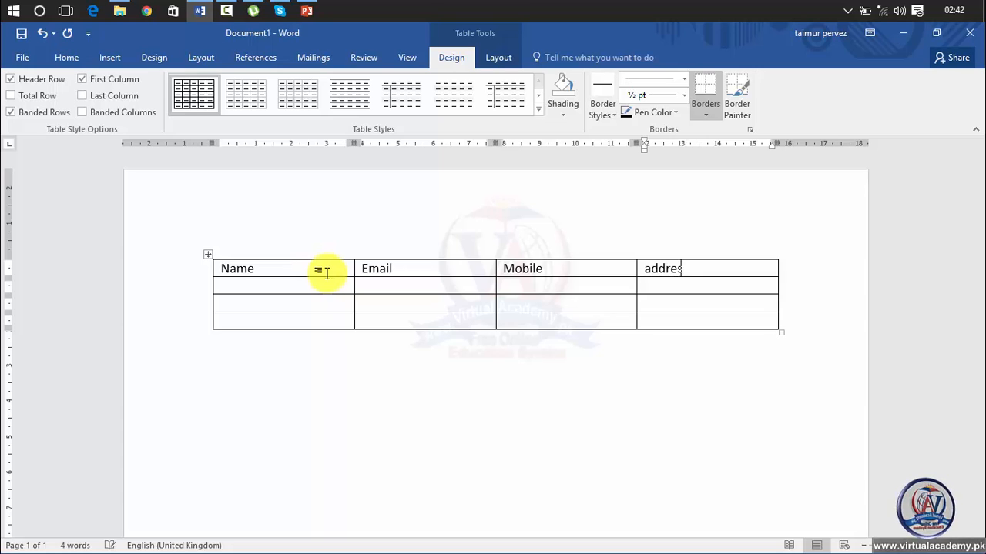
{"action": "type", "text": "s"}
{"action": "key", "text": "Tab"}
{"action": "key", "text": "Tab"}
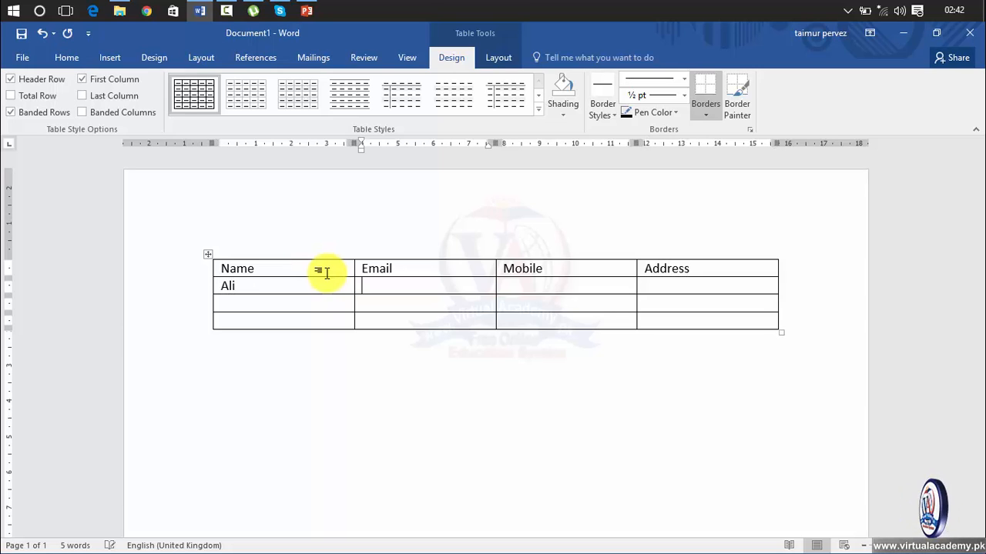
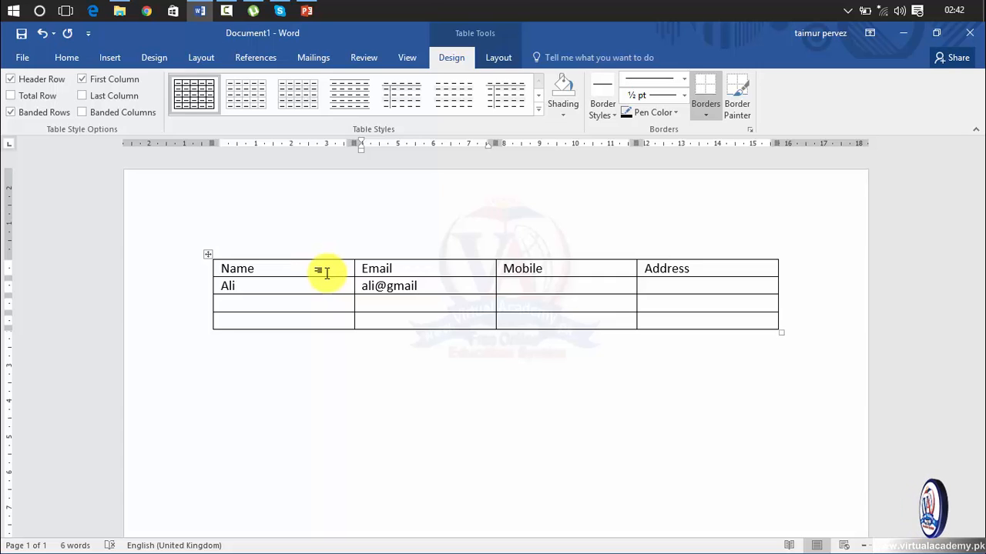
Step: Fill row 2 with a contact's name, mobile number and address
{"action": "key", "text": "Tab"}
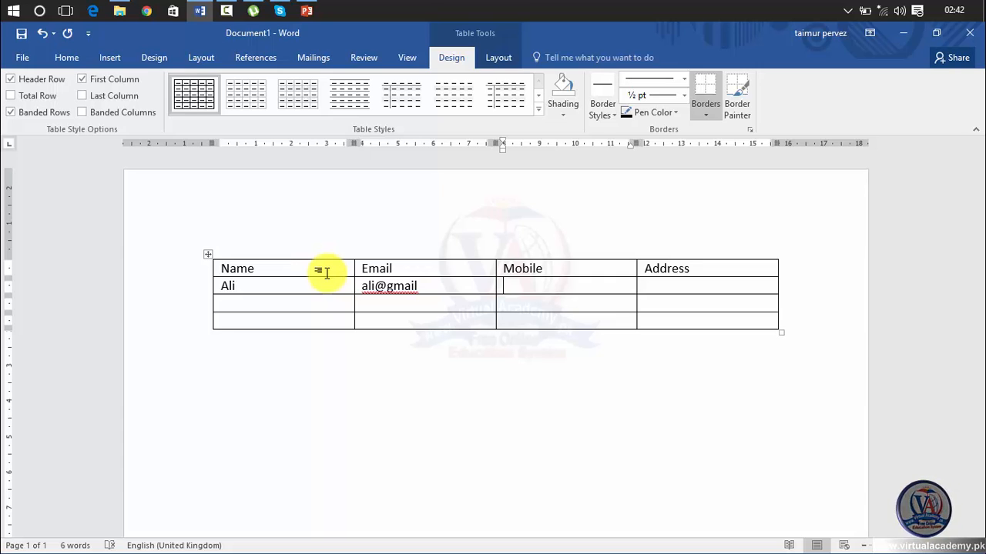
{"action": "type", "text": "+65+65+65"}
{"action": "key", "text": "Tab"}
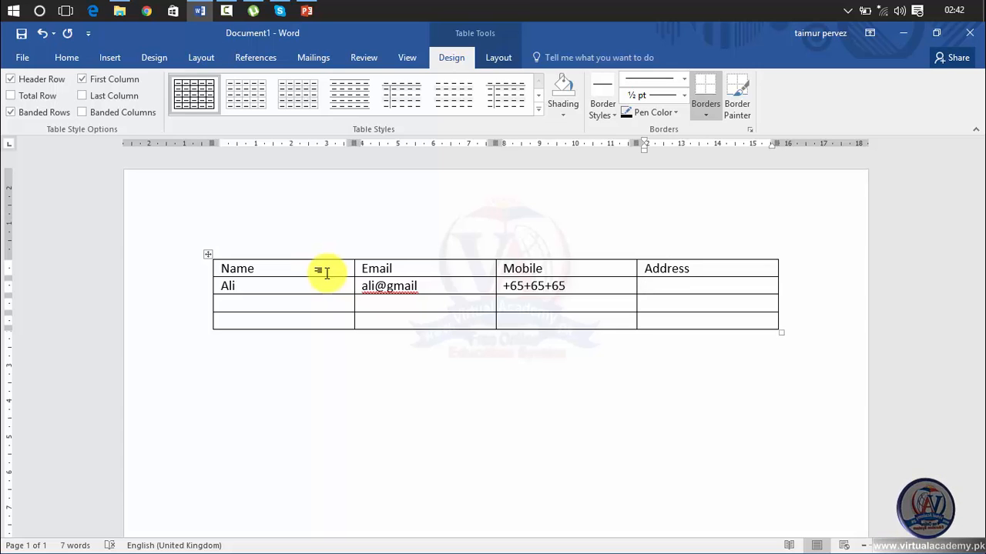
{"action": "type", "text": "abbottabad"}
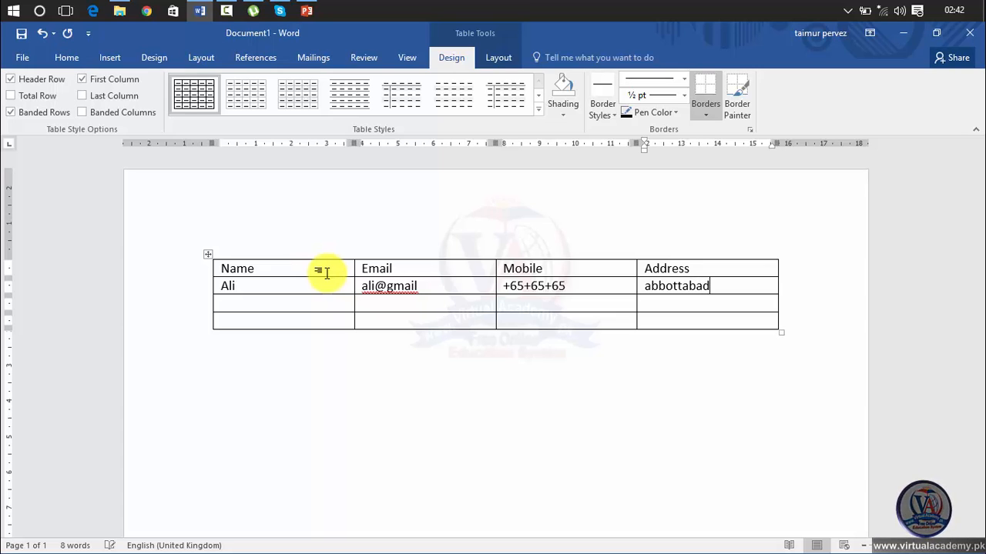
Step: Fill the third row with a contact name and placeholder email, mobile and address text
{"action": "left_click", "coordinate": [226, 305]}
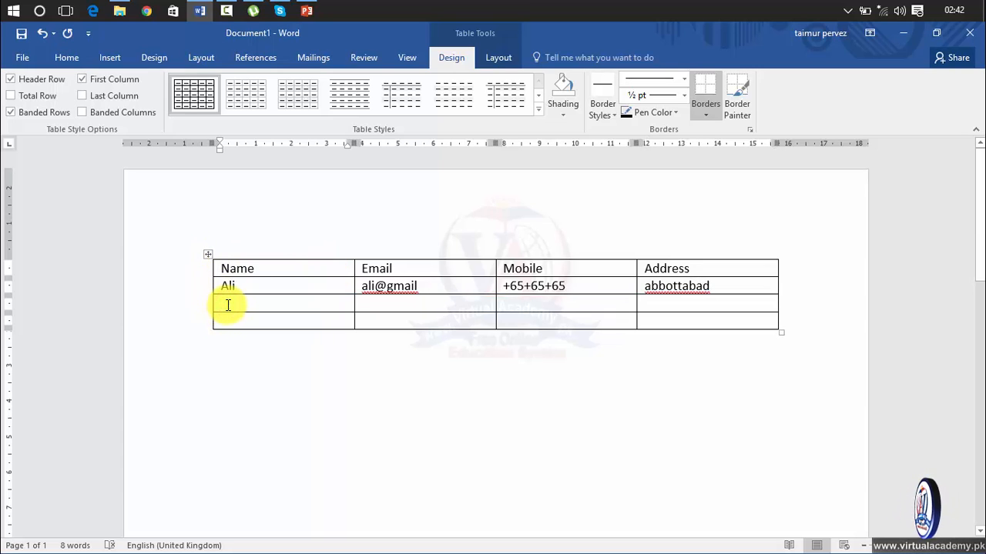
{"action": "type", "text": "ha"}
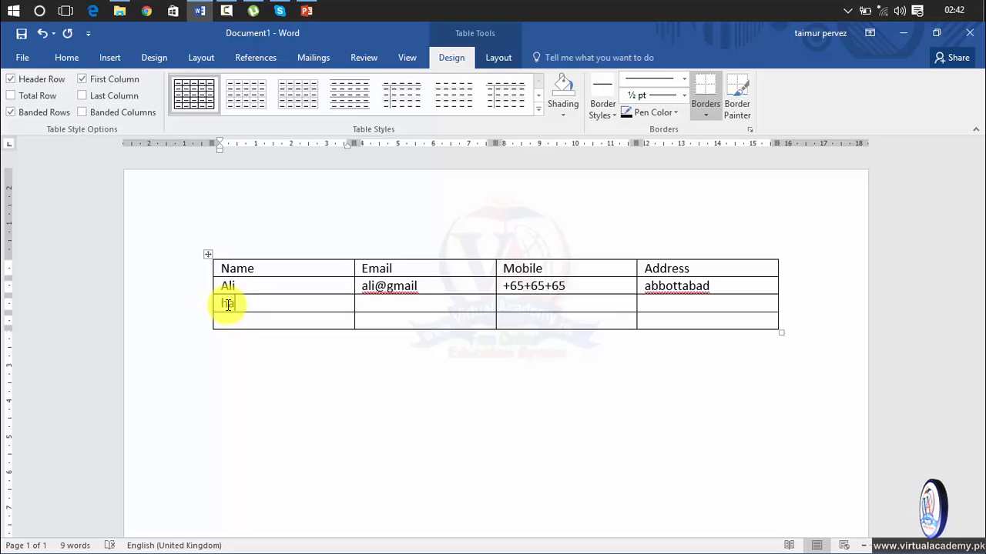
{"action": "type", "text": "mid"}
{"action": "key", "text": "Tab"}
{"action": "type", "text": "h"}
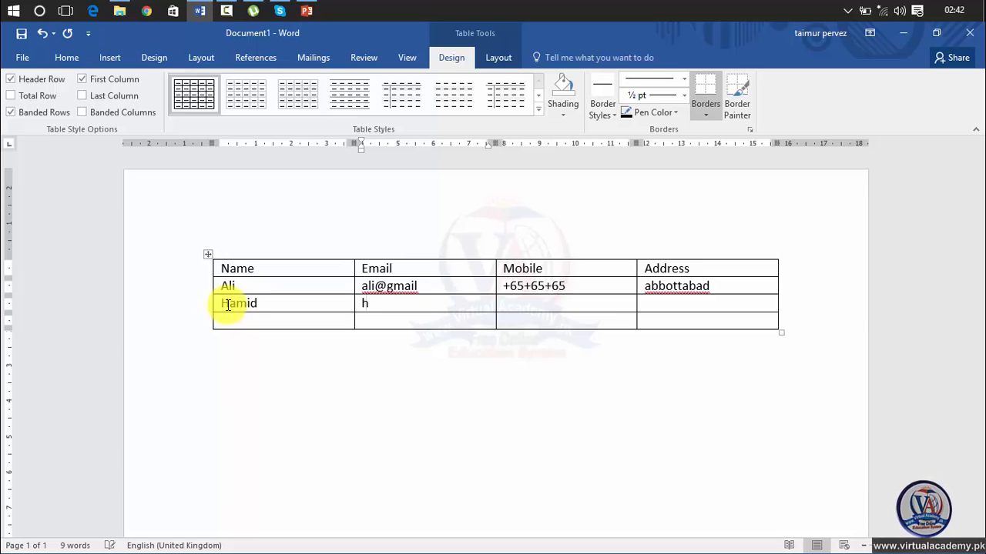
{"action": "type", "text": "ailfkjlkj"}
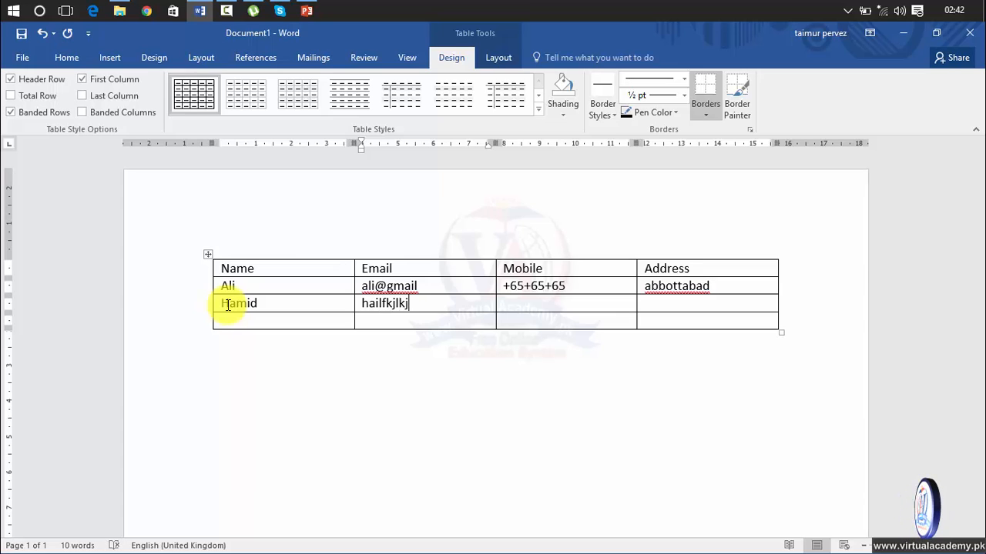
{"action": "key", "text": "Tab"}
{"action": "type", "text": "lkjl"}
{"action": "key", "text": "Tab"}
{"action": "type", "text": "lkjlk"}
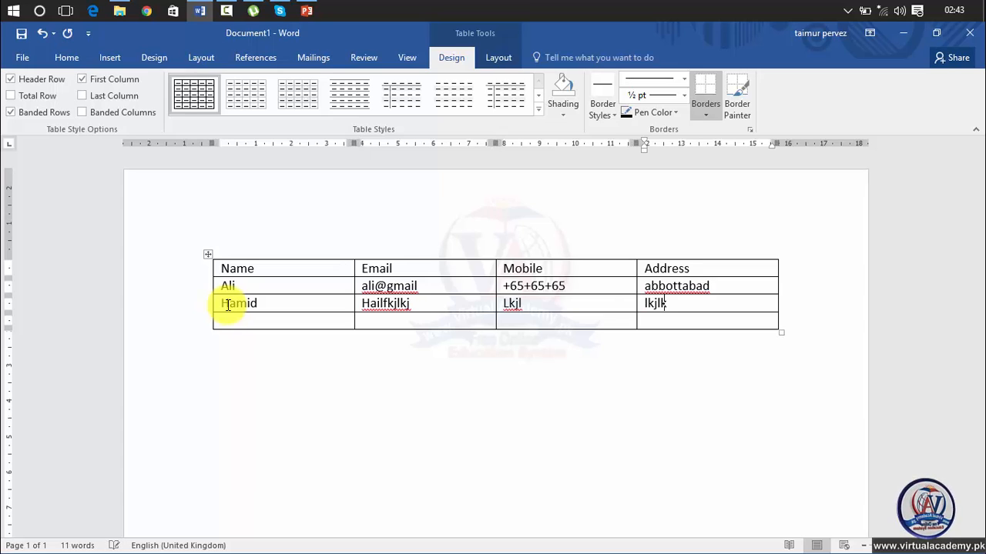
{"action": "type", "text": "j"}
Step: Fill all four cells of the last row with placeholder text
{"action": "key", "text": "Tab"}
{"action": "type", "text": "lkjlkjlk"}
{"action": "key", "text": "Tab"}
{"action": "type", "text": "lkjlkjl"}
{"action": "key", "text": "Tab"}
{"action": "type", "text": "kj"}
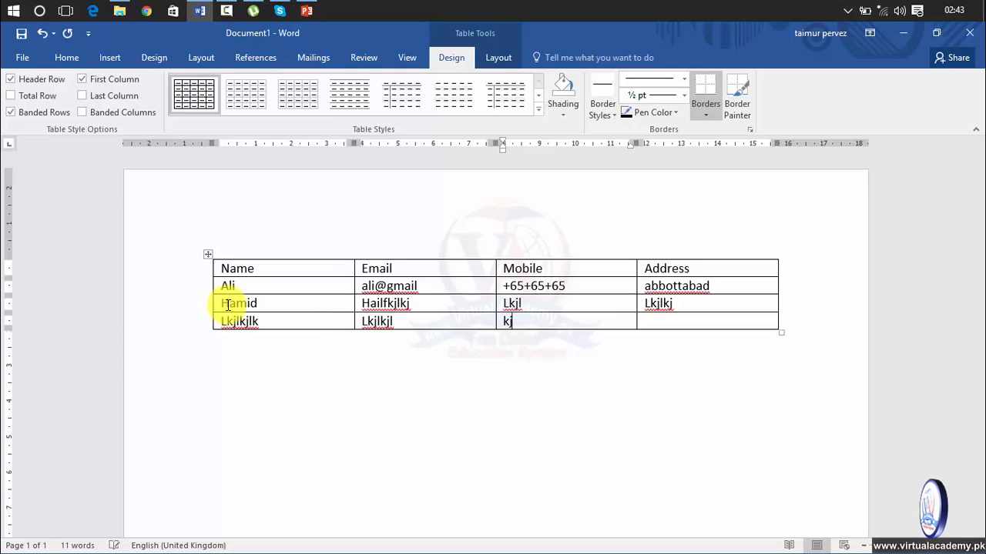
{"action": "type", "text": "lkjlkj"}
{"action": "key", "text": "Tab"}
{"action": "type", "text": "lkjl"}
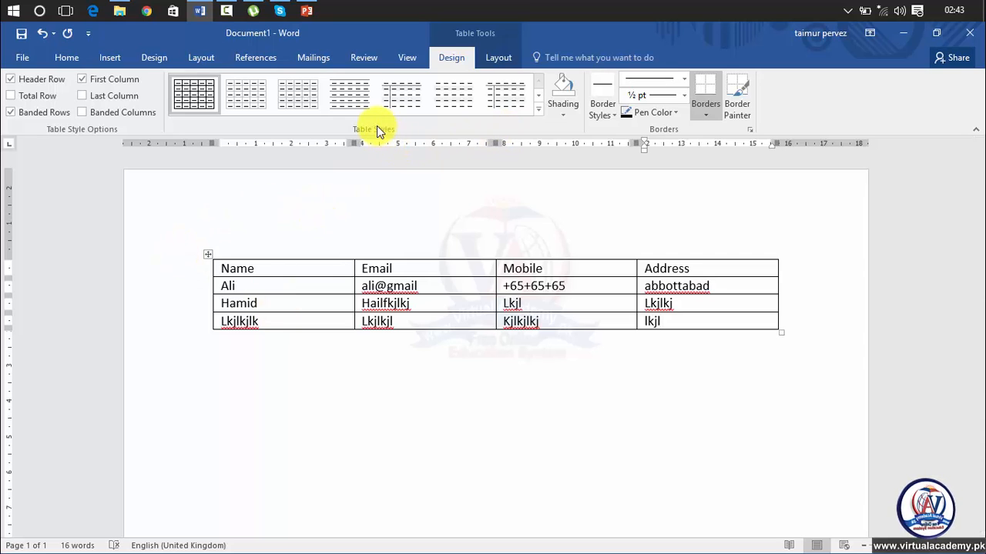
Step: Select the whole table and apply the orange Grid Table style from the Table Styles gallery
{"action": "left_click", "coordinate": [539, 109]}
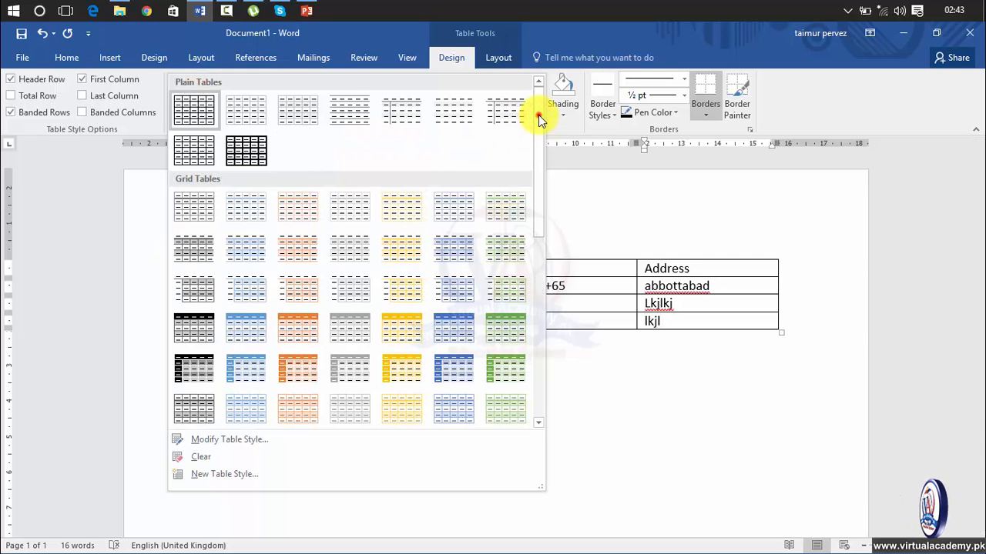
{"action": "left_click", "coordinate": [677, 324]}
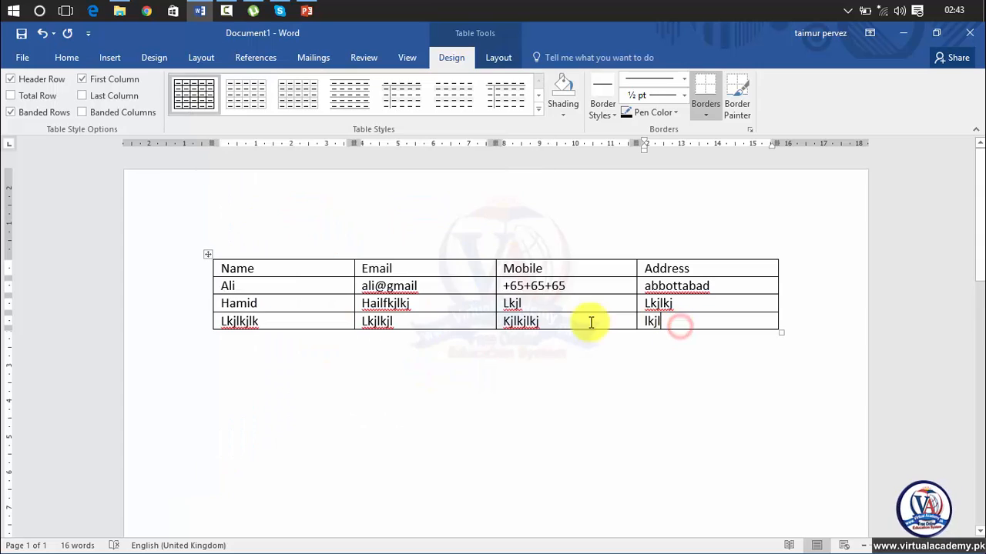
{"action": "left_click", "coordinate": [205, 255]}
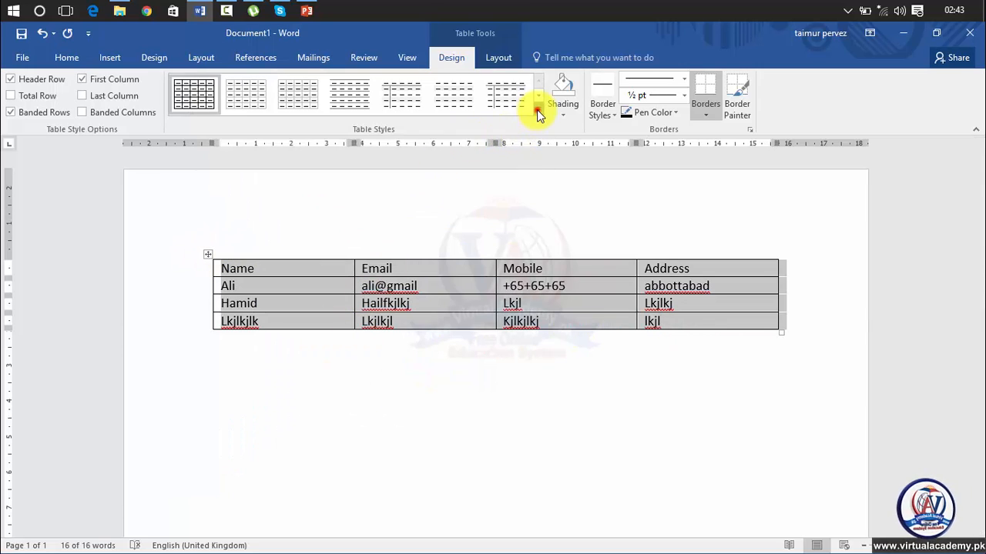
{"action": "left_click", "coordinate": [538, 112]}
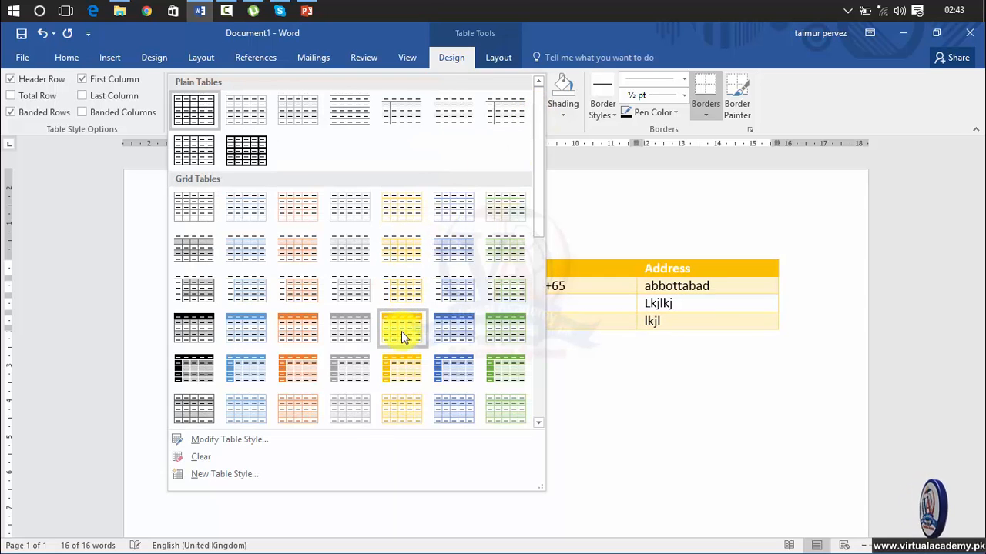
{"action": "left_click", "coordinate": [307, 331]}
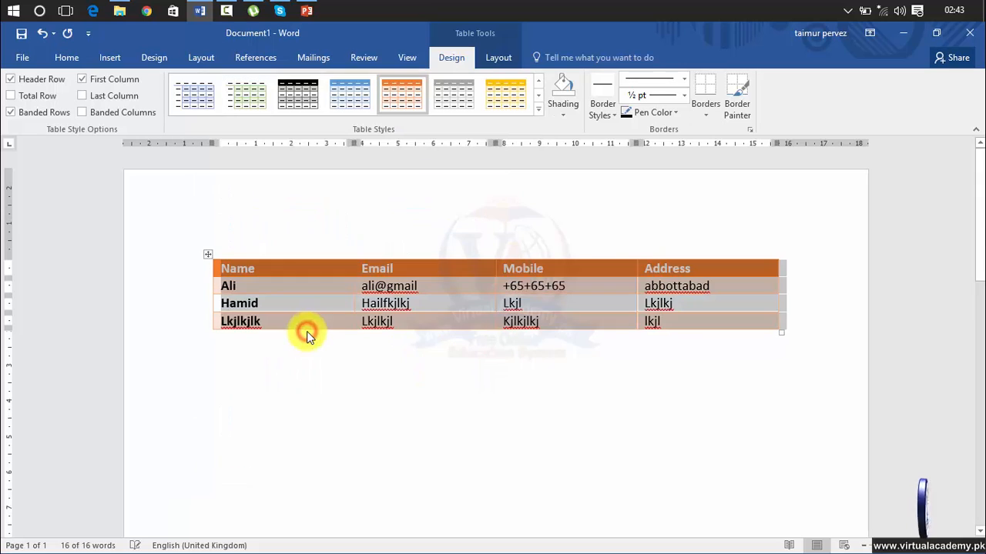
{"action": "left_click", "coordinate": [436, 423]}
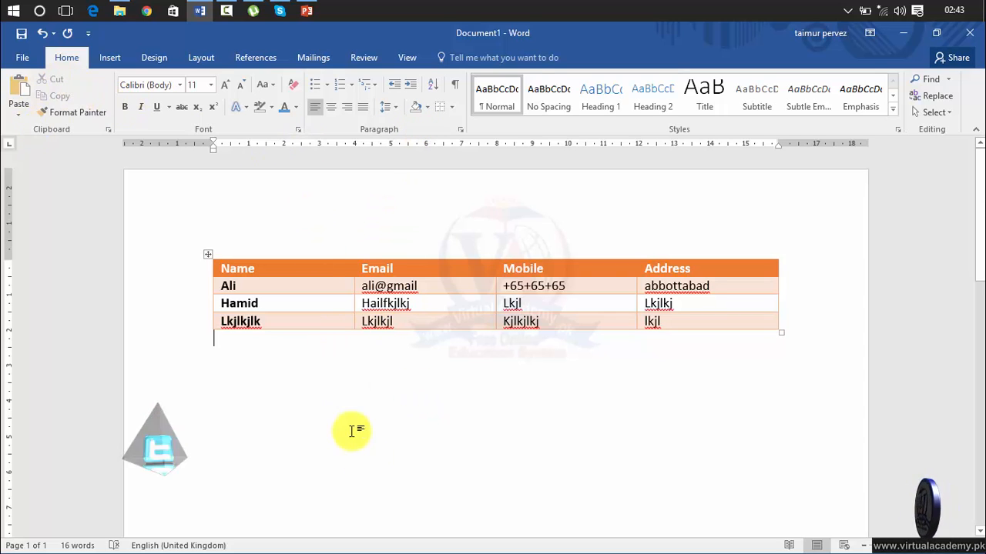
Step: Reselect the whole table and bring up the Table Design options
{"action": "left_click", "coordinate": [324, 269]}
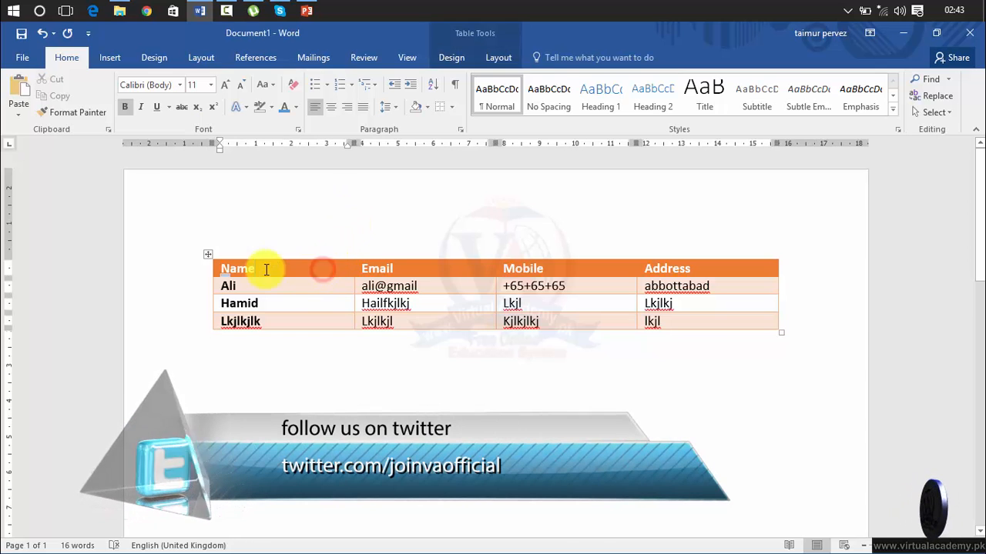
{"action": "left_click", "coordinate": [208, 255]}
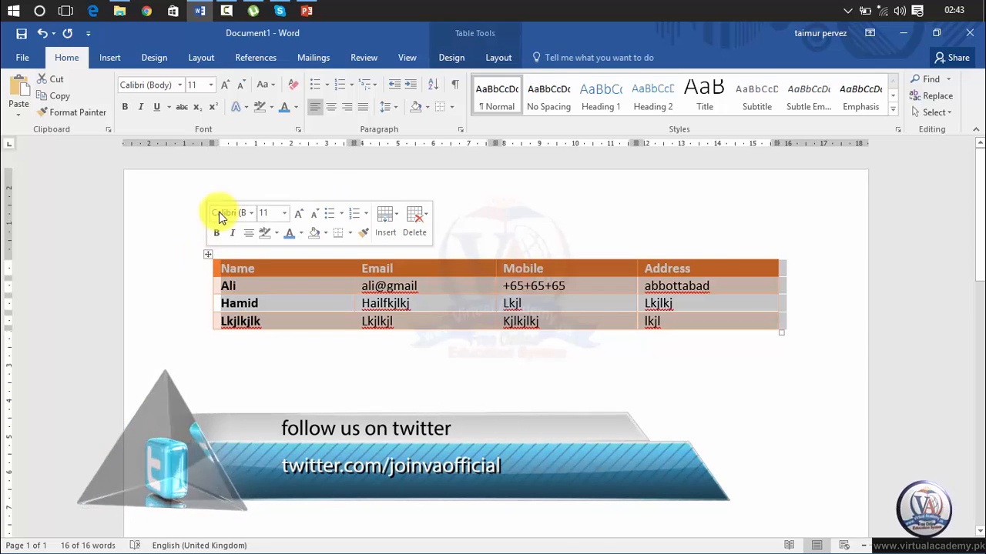
{"action": "left_click", "coordinate": [451, 56]}
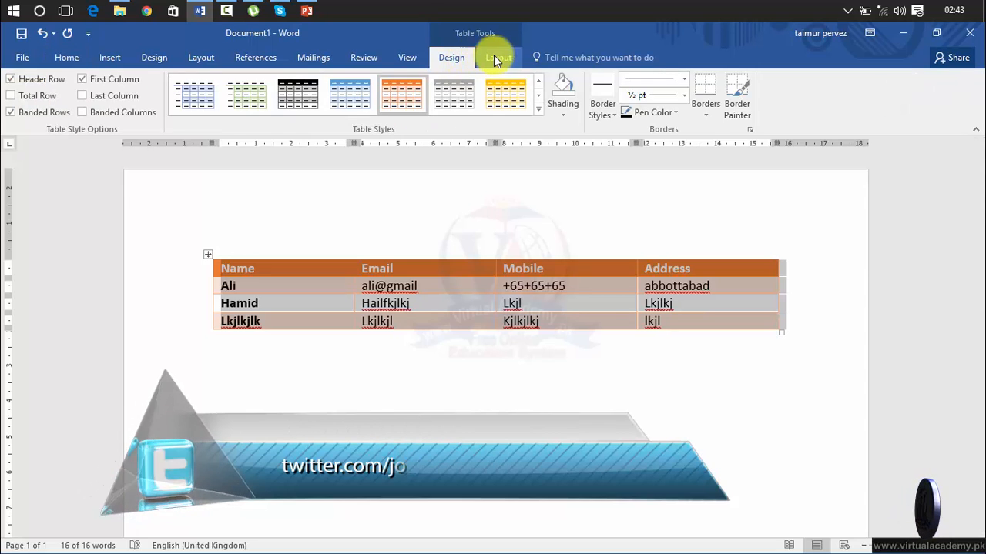
{"action": "left_click", "coordinate": [494, 56]}
{"action": "left_click", "coordinate": [459, 60]}
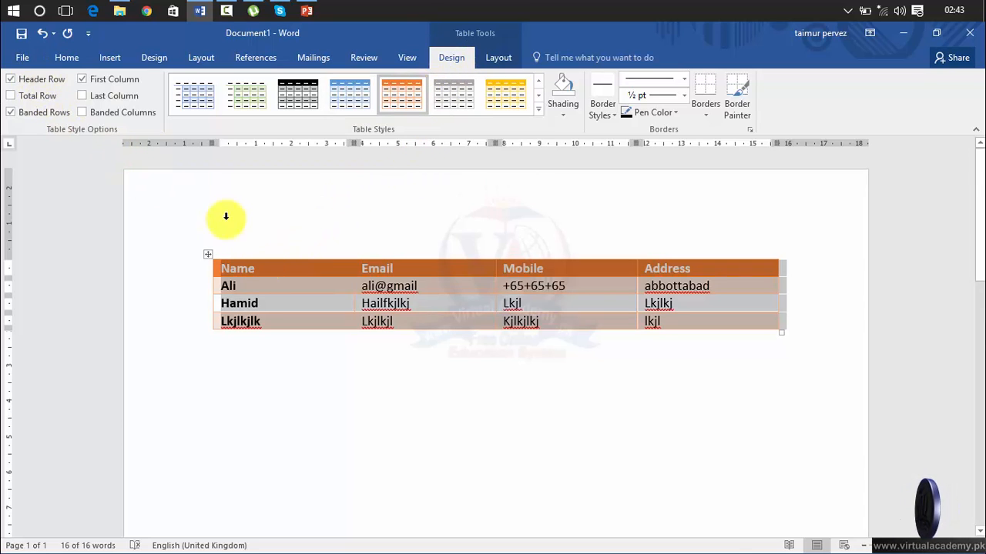
Step: Toggle Header Row, Total Row and Banded Rows to compare, leaving them as they were
{"action": "left_click", "coordinate": [10, 80]}
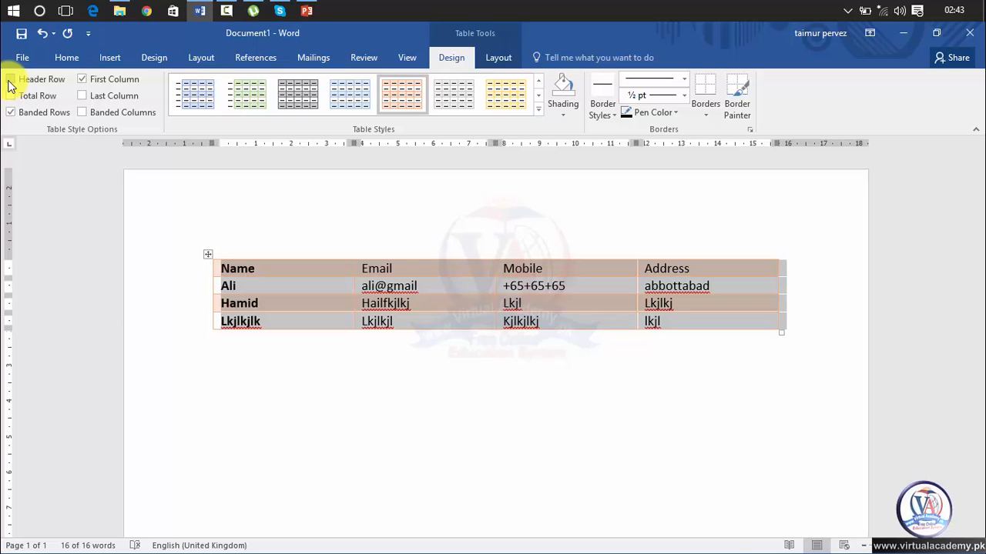
{"action": "left_click", "coordinate": [10, 80]}
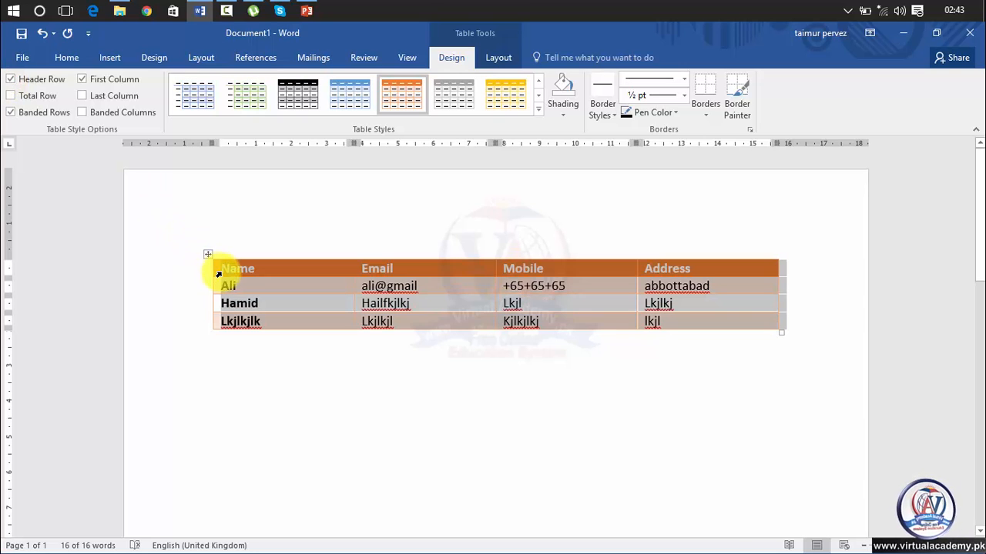
{"action": "left_click", "coordinate": [246, 282]}
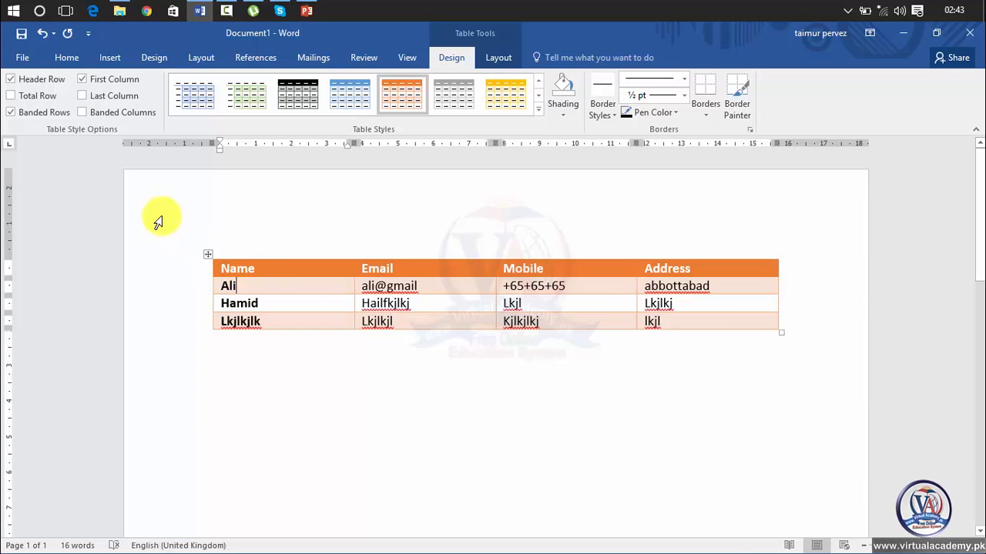
{"action": "left_click", "coordinate": [34, 97]}
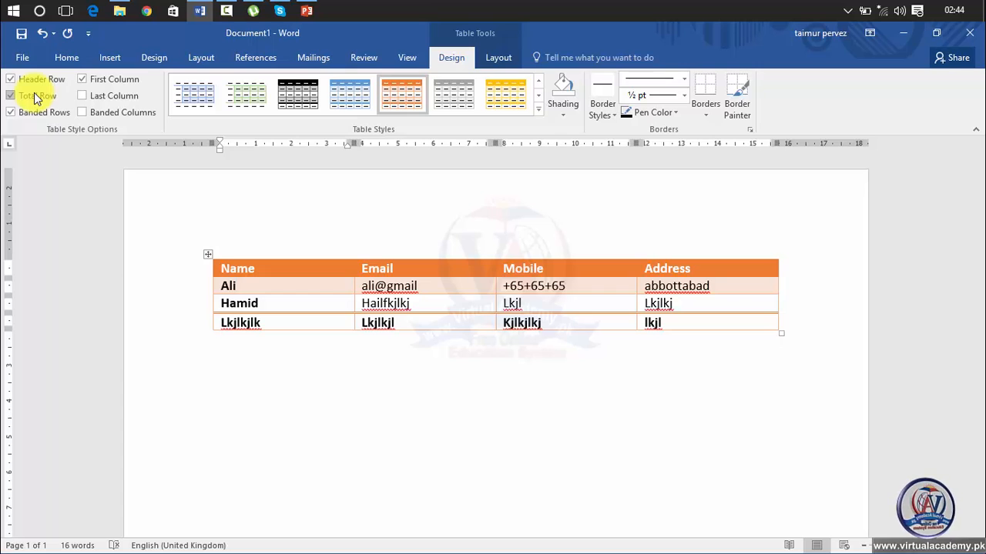
{"action": "left_click", "coordinate": [34, 97]}
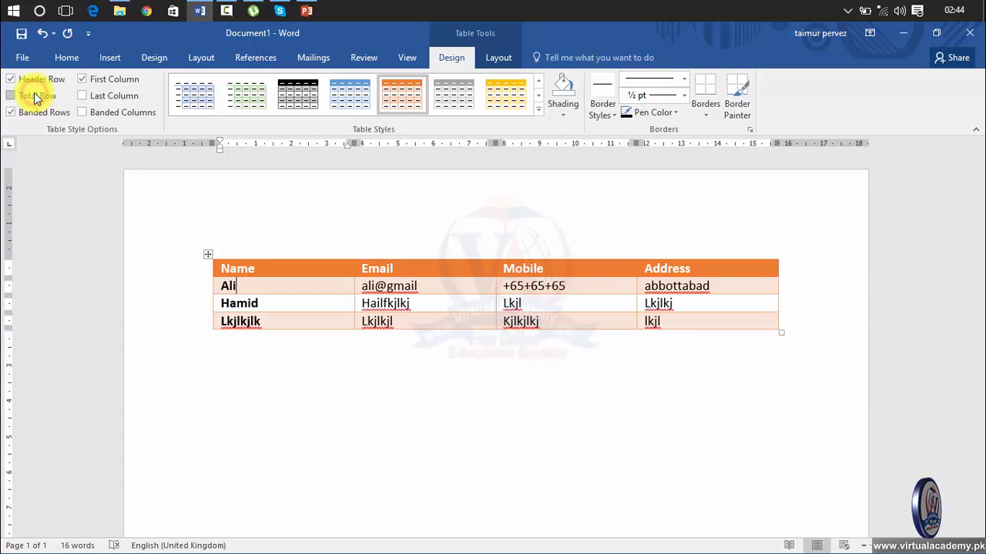
{"action": "left_click", "coordinate": [208, 255]}
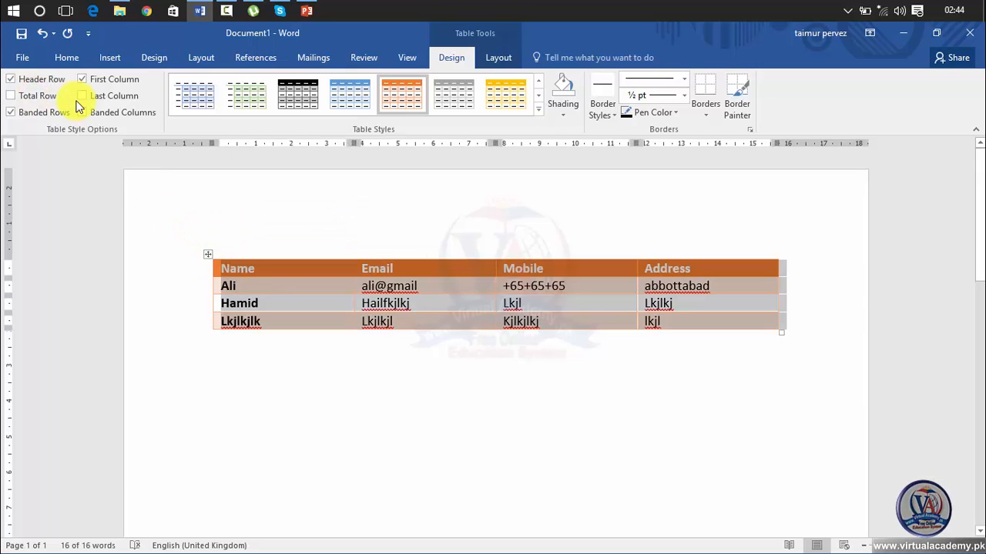
{"action": "left_click", "coordinate": [44, 96]}
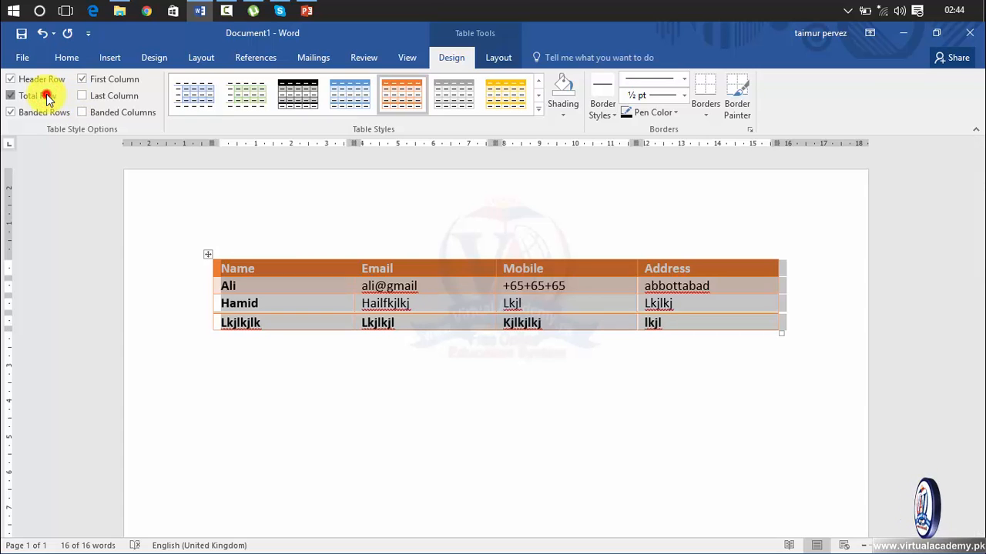
{"action": "left_click", "coordinate": [46, 97]}
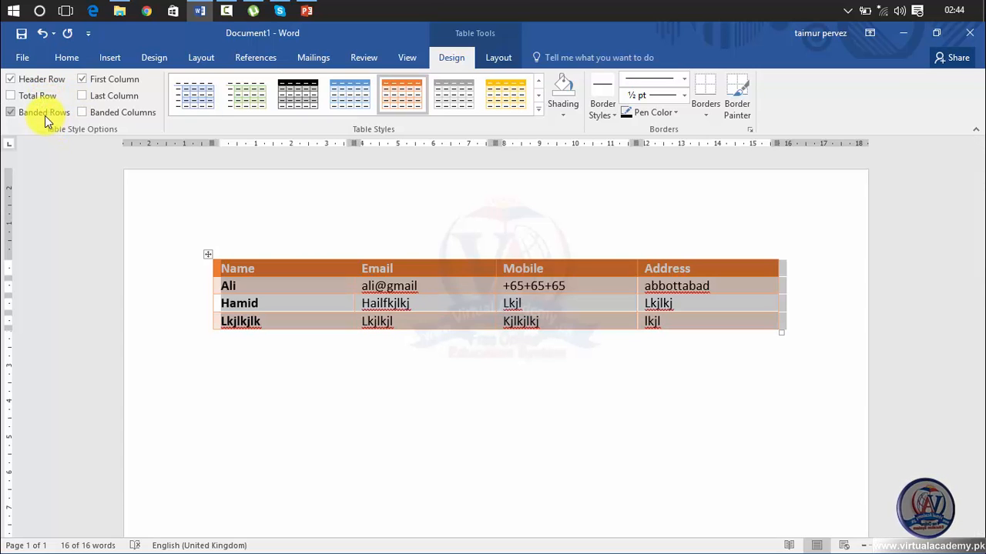
{"action": "left_click", "coordinate": [43, 113]}
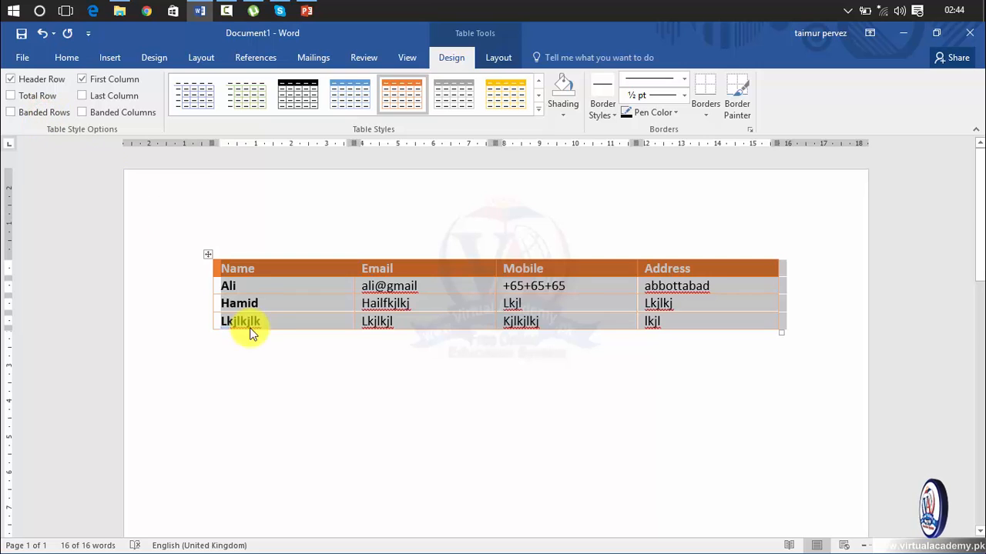
{"action": "left_click", "coordinate": [44, 114]}
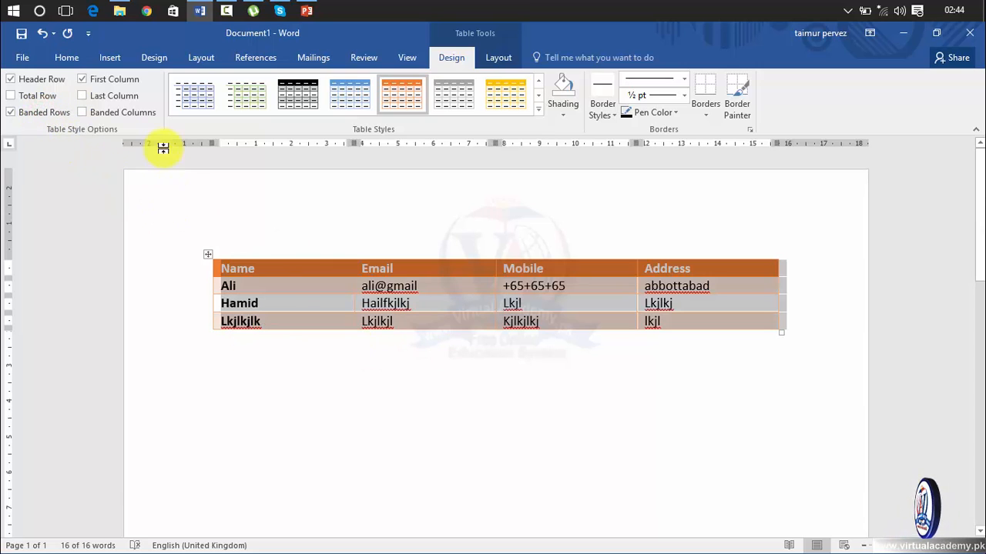
Step: Keep First Column emphasis on, try and remove Last Column, and turn on Banded Columns
{"action": "left_click", "coordinate": [85, 80]}
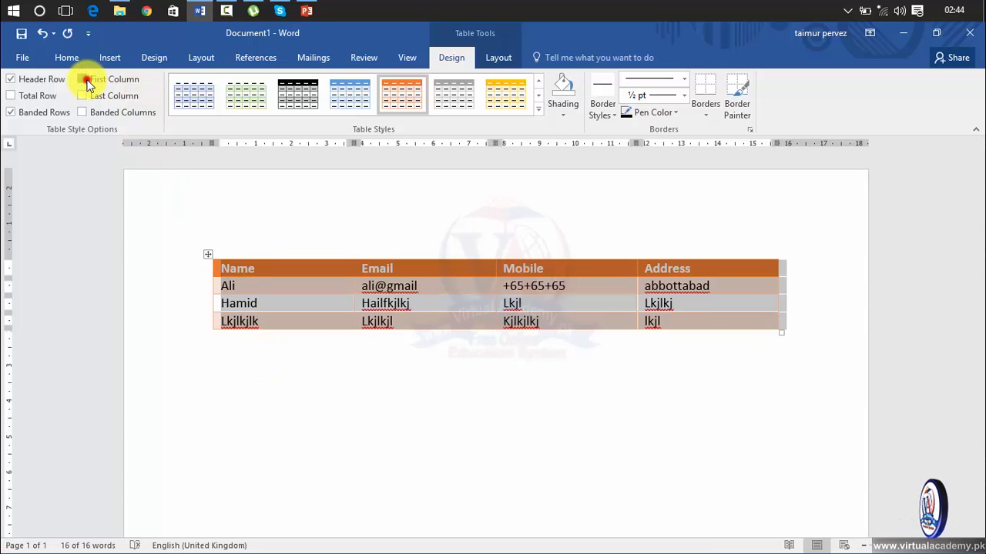
{"action": "left_click", "coordinate": [85, 80]}
{"action": "left_click", "coordinate": [85, 80]}
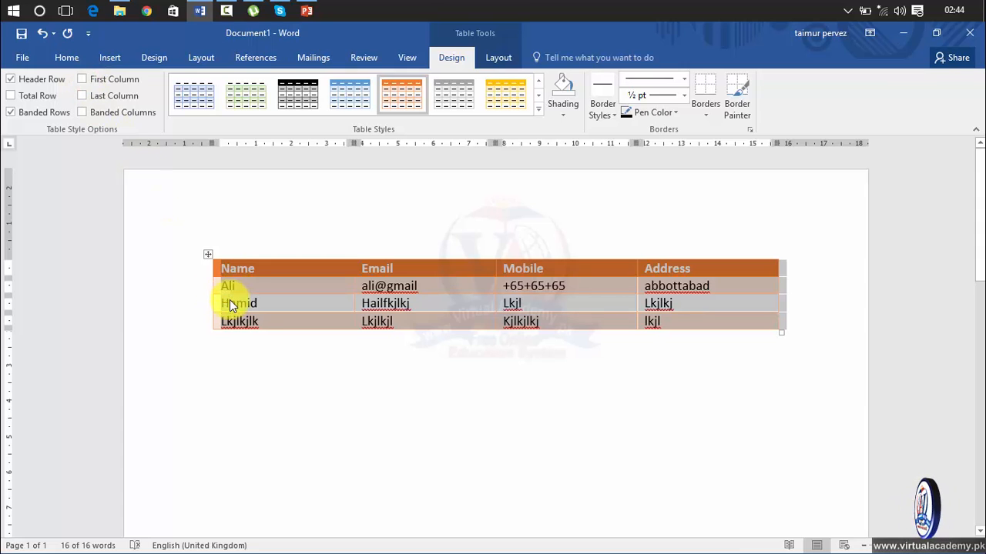
{"action": "left_click", "coordinate": [86, 79]}
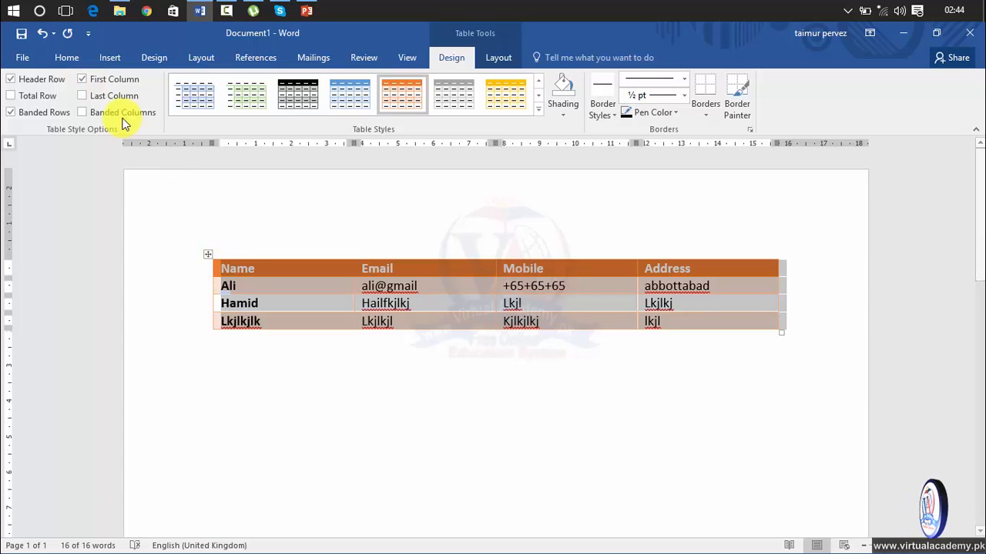
{"action": "left_click", "coordinate": [87, 79]}
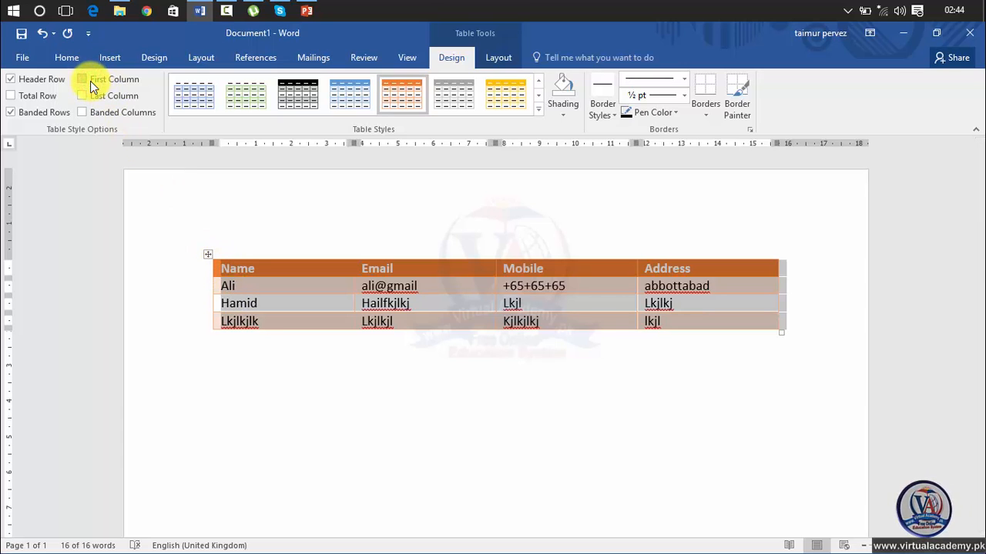
{"action": "left_click", "coordinate": [86, 80]}
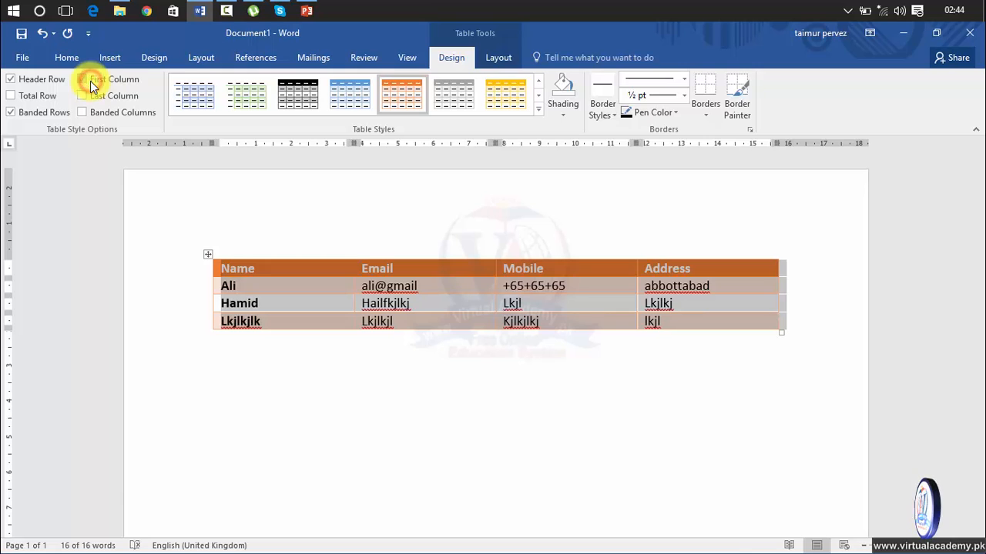
{"action": "left_click", "coordinate": [99, 101]}
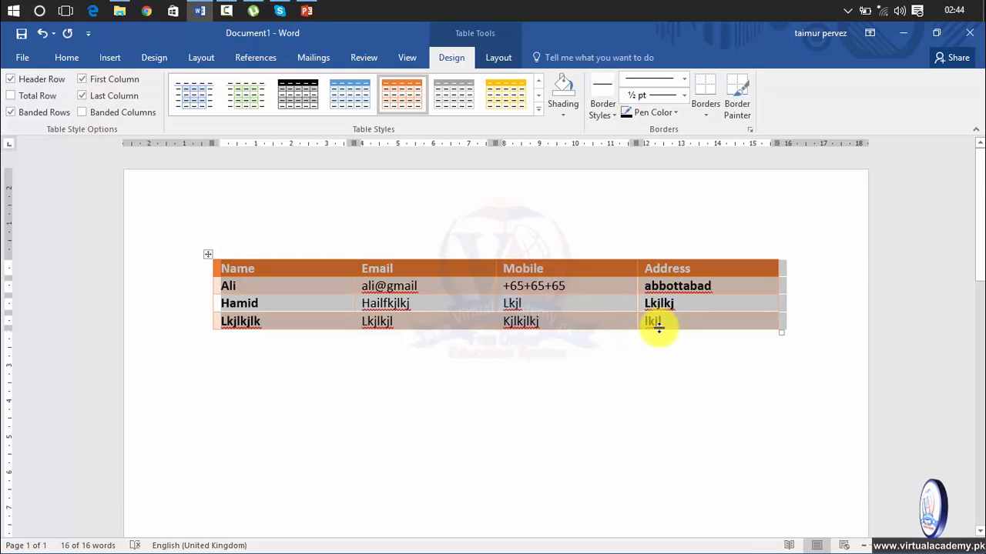
{"action": "left_click", "coordinate": [121, 97]}
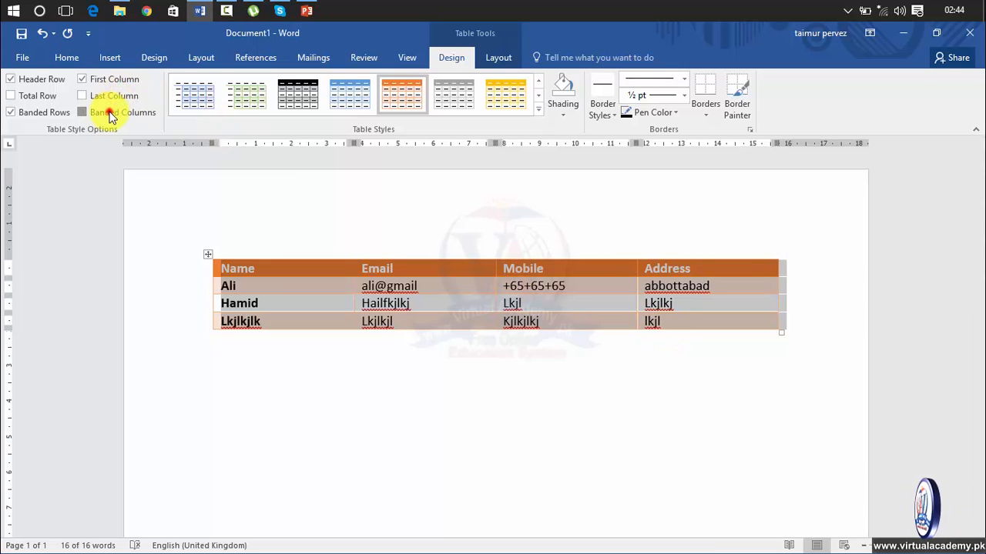
{"action": "left_click", "coordinate": [112, 115]}
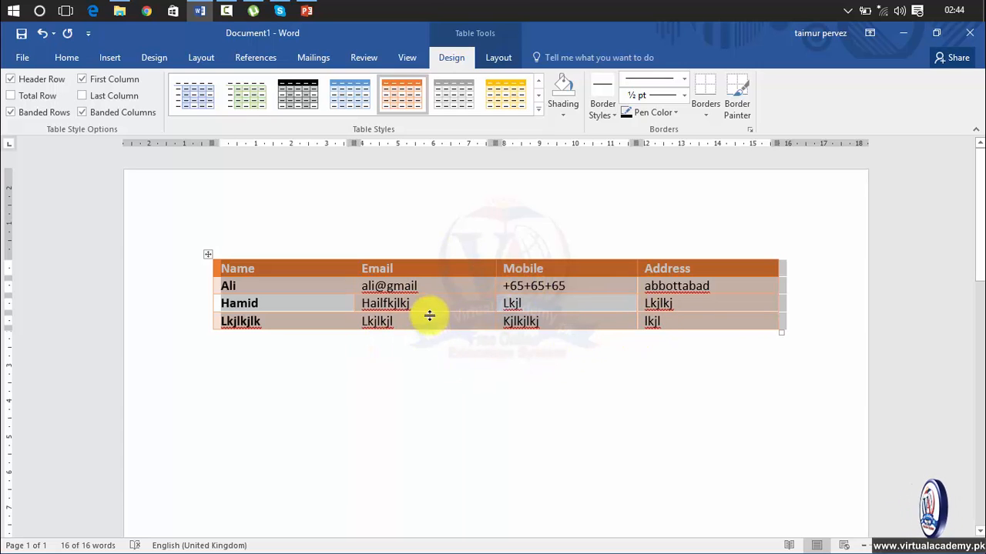
Step: Turn off Banded Columns and apply the plain Table Grid style
{"action": "left_click", "coordinate": [137, 113]}
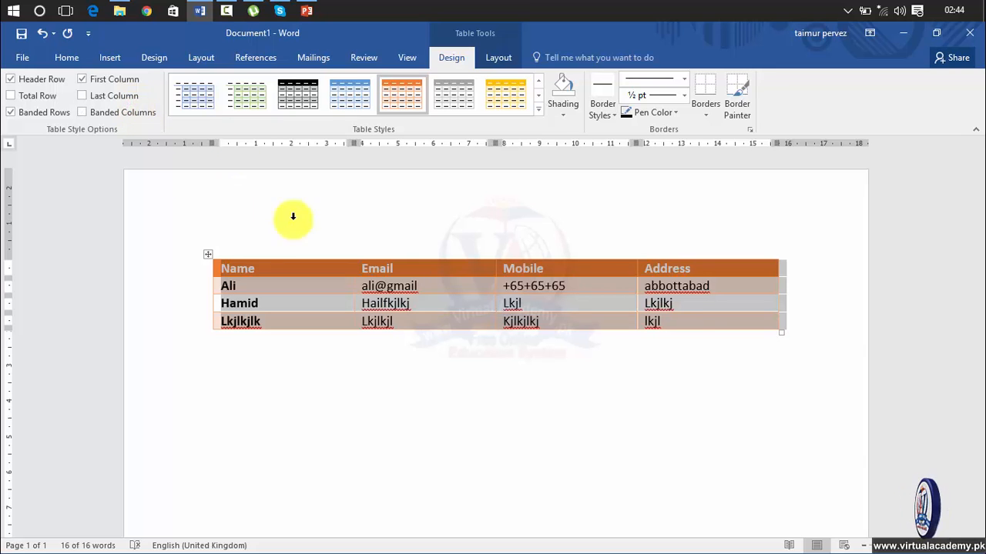
{"action": "left_click", "coordinate": [539, 111]}
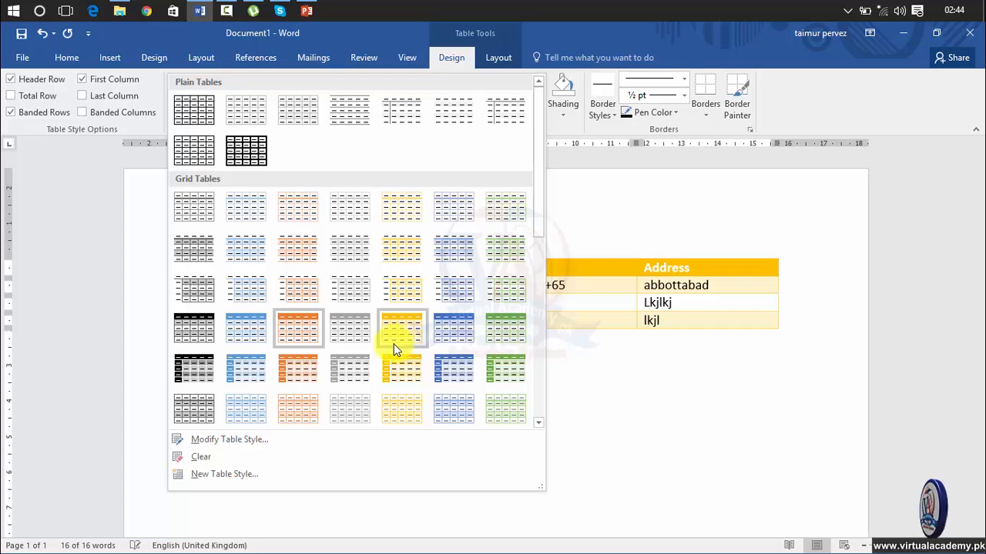
{"action": "left_click", "coordinate": [200, 115]}
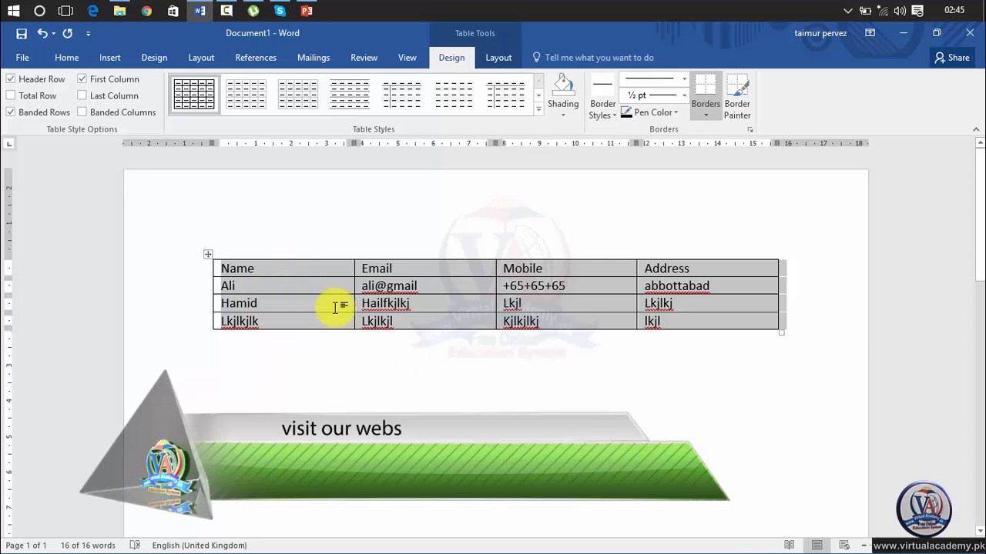
Step: Shade the header row red and make its text white
{"action": "left_click", "coordinate": [189, 269]}
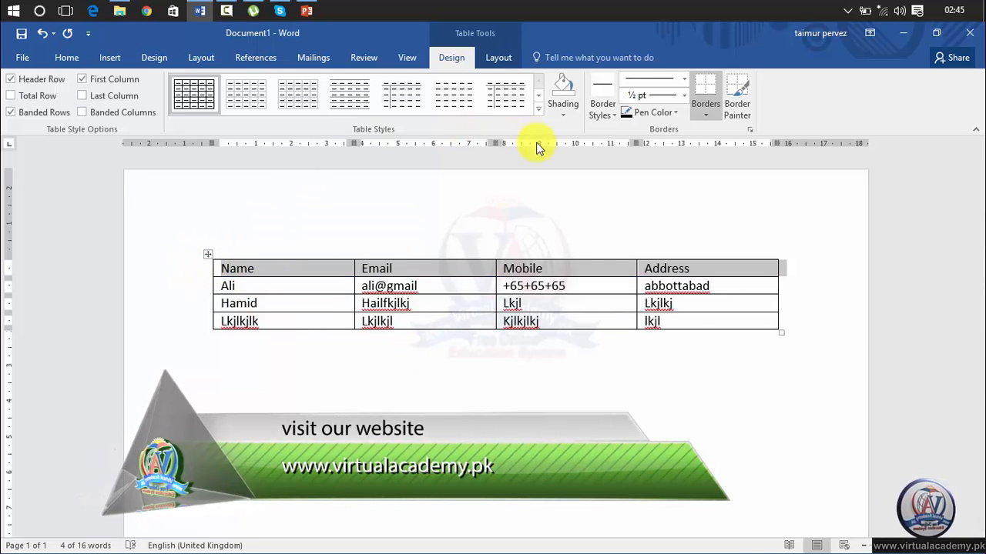
{"action": "left_click", "coordinate": [561, 114]}
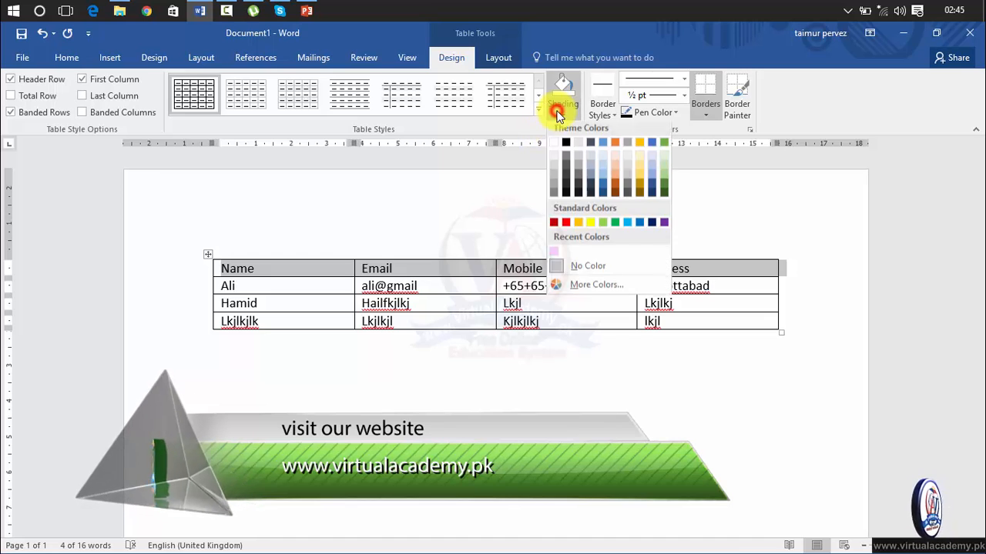
{"action": "left_click", "coordinate": [563, 225]}
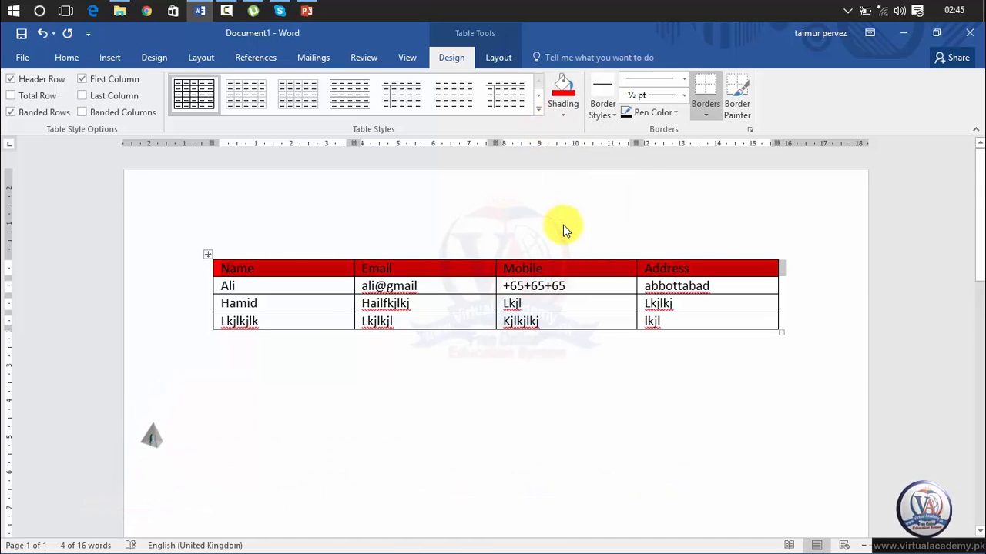
{"action": "left_click", "coordinate": [71, 54]}
{"action": "left_click", "coordinate": [190, 278]}
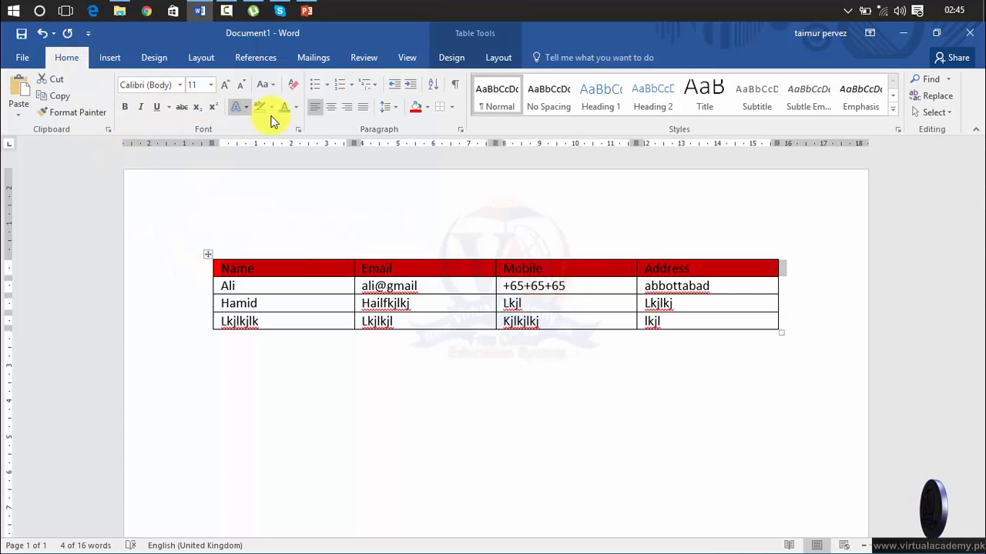
{"action": "left_click", "coordinate": [296, 112]}
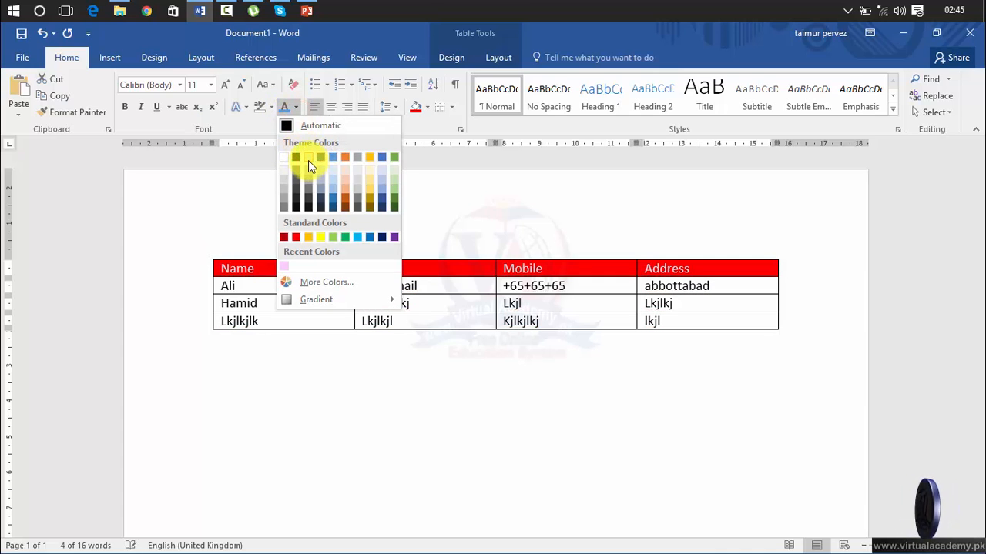
{"action": "left_click", "coordinate": [308, 162]}
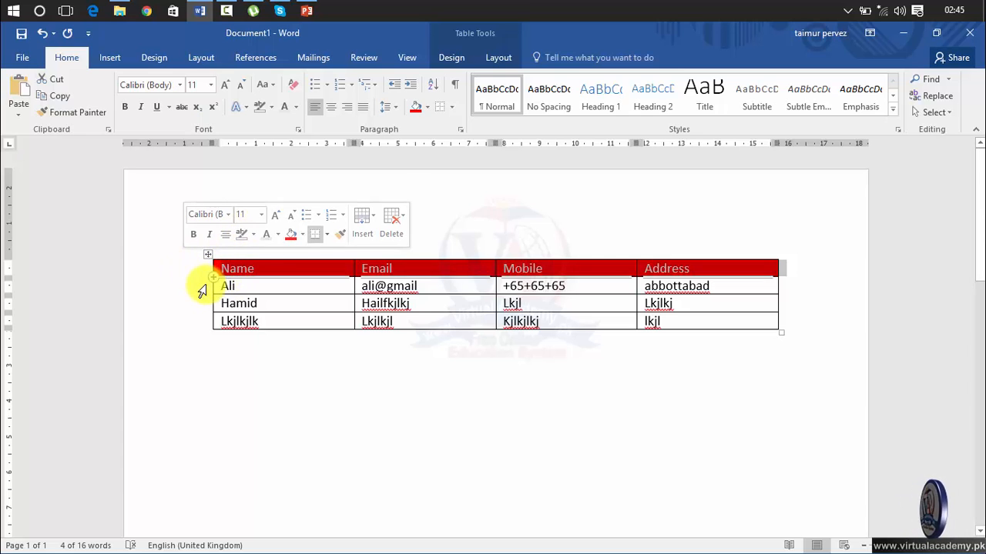
Step: Shade the second row orange
{"action": "left_click", "coordinate": [202, 287]}
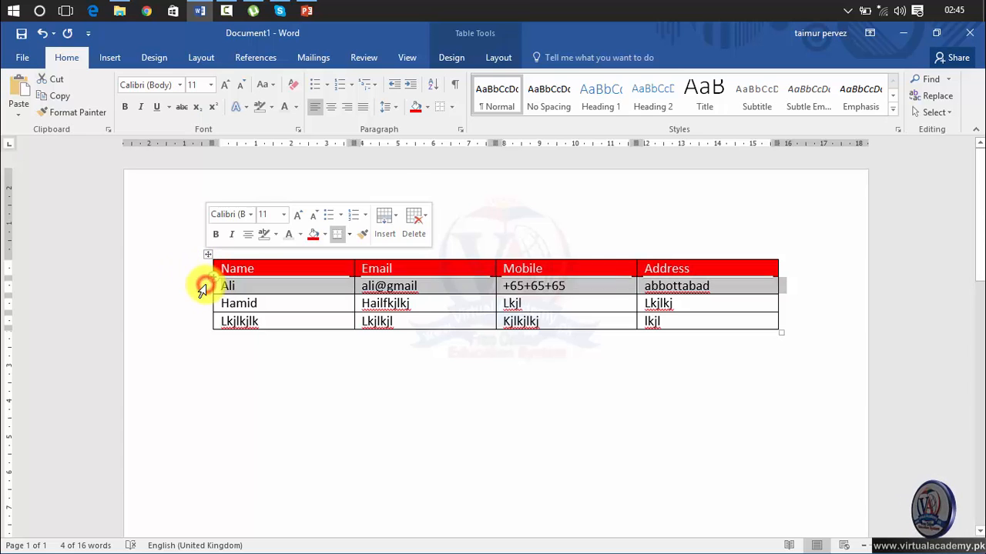
{"action": "left_click", "coordinate": [448, 55]}
{"action": "left_click", "coordinate": [560, 114]}
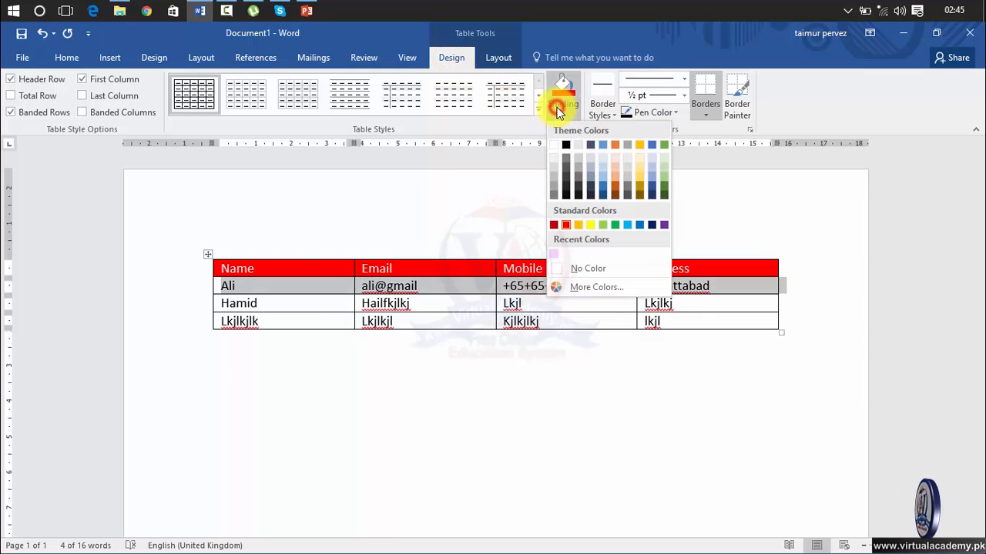
{"action": "left_click", "coordinate": [570, 224]}
Step: Shade the Email column dark blue-grey
{"action": "left_click", "coordinate": [424, 232]}
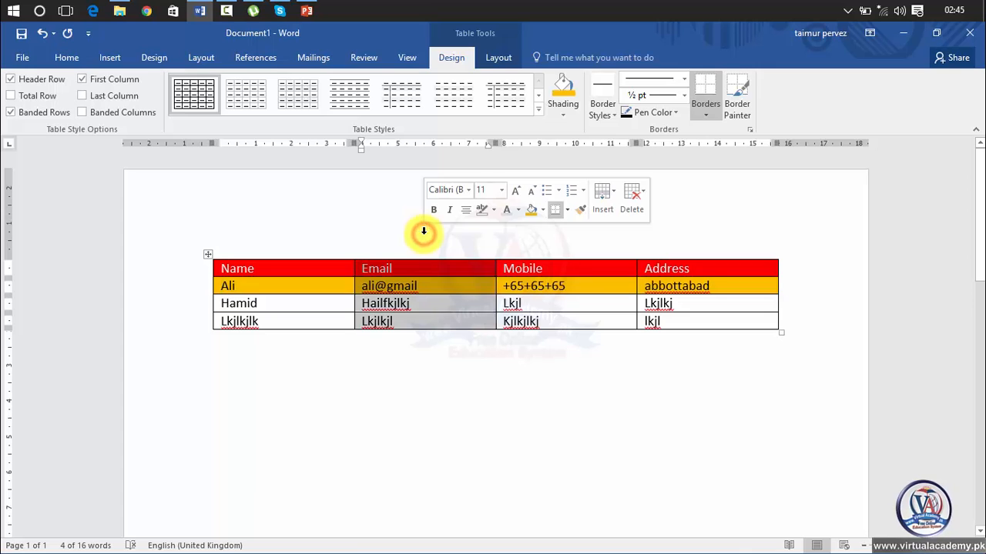
{"action": "left_click", "coordinate": [330, 237]}
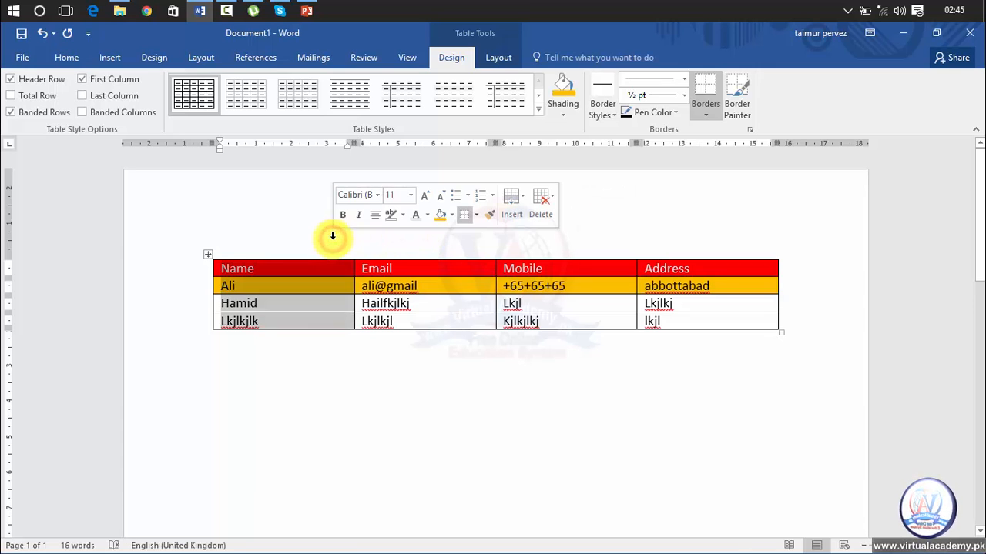
{"action": "left_click", "coordinate": [158, 291]}
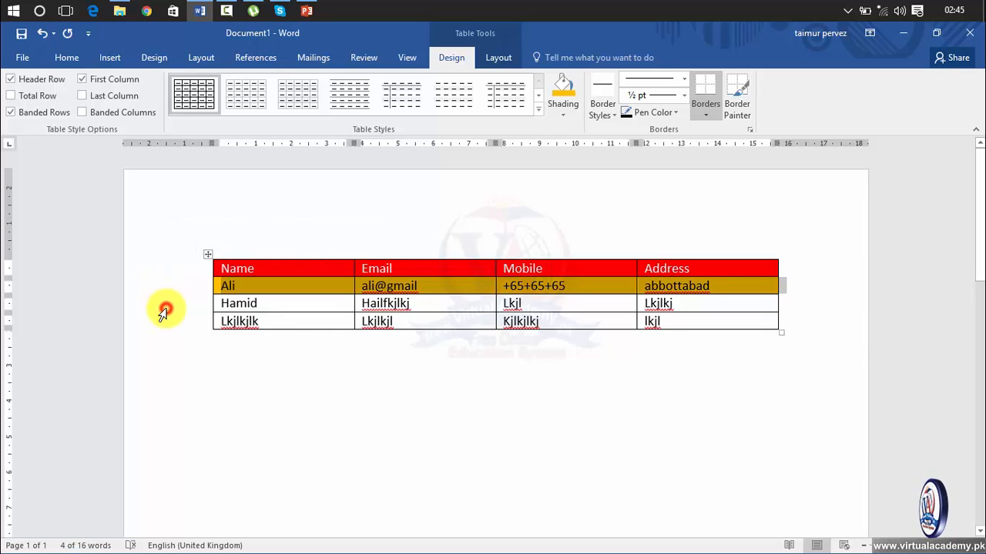
{"action": "left_click", "coordinate": [161, 307]}
{"action": "left_click", "coordinate": [402, 222]}
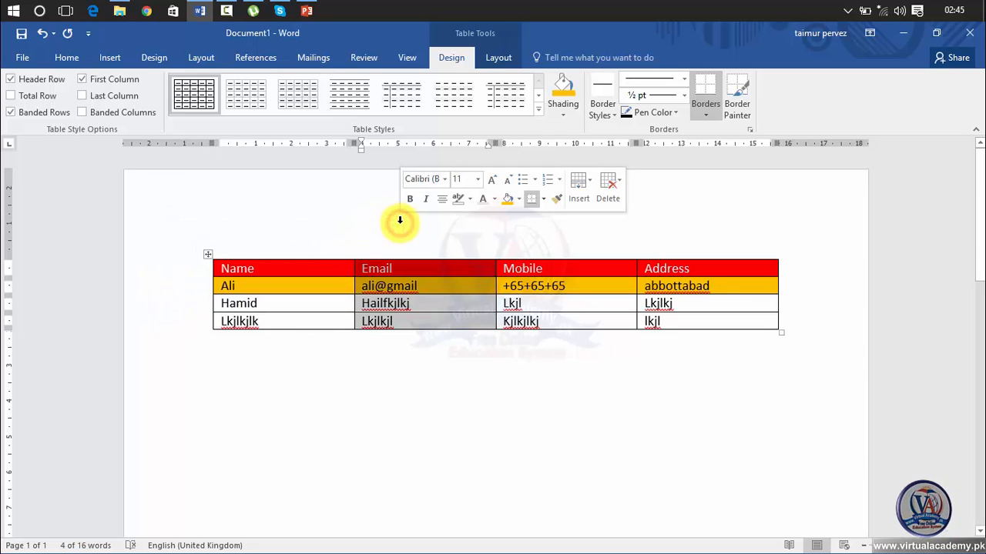
{"action": "left_click", "coordinate": [568, 111]}
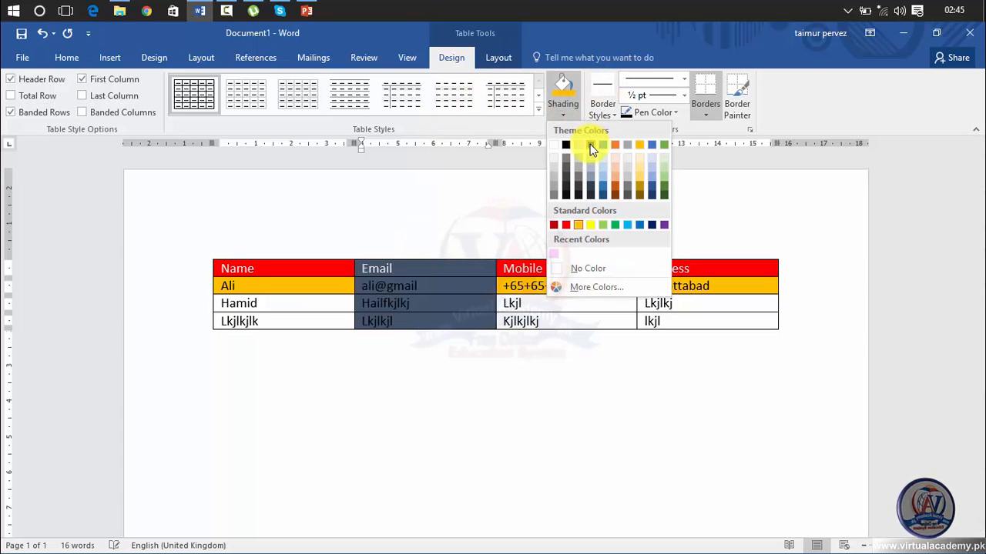
{"action": "left_click", "coordinate": [590, 148]}
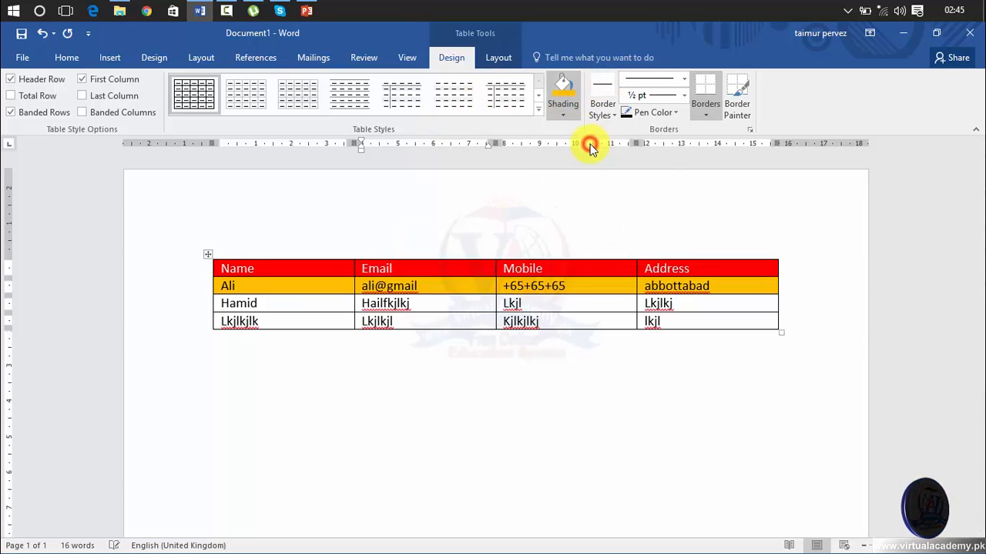
{"action": "left_click", "coordinate": [584, 194]}
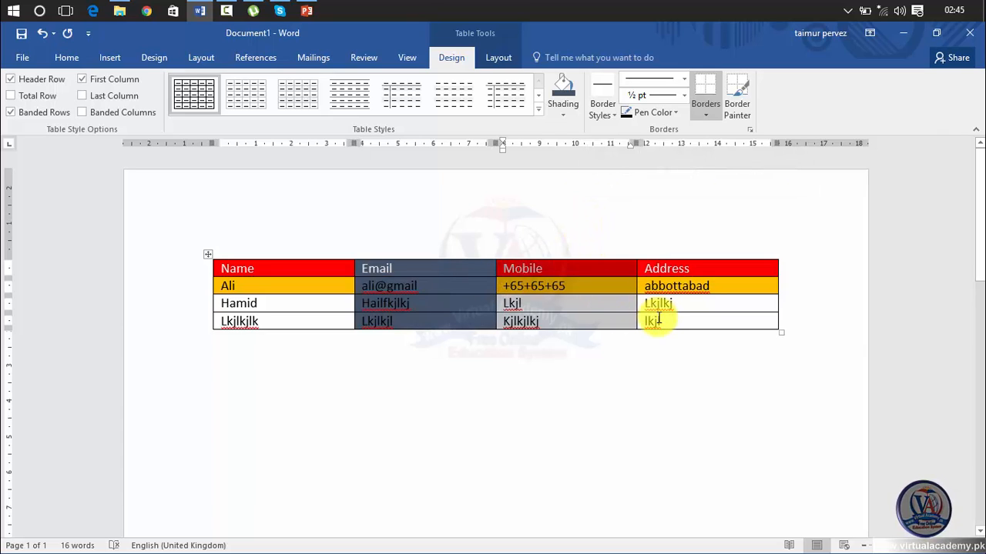
Step: Pick a double-line border style and paint borders down the table's right and left edges
{"action": "left_click", "coordinate": [208, 256]}
{"action": "left_click", "coordinate": [609, 117]}
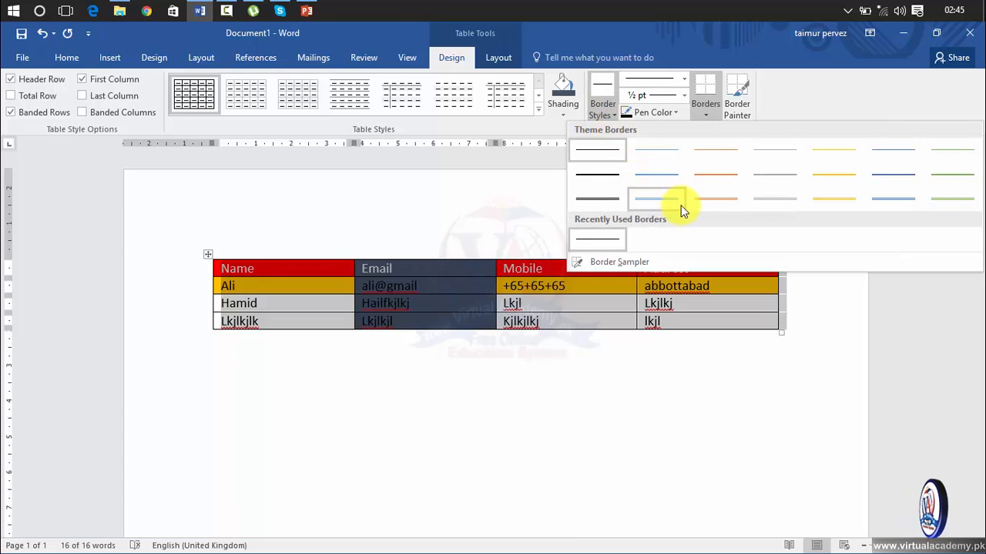
{"action": "left_click", "coordinate": [716, 200]}
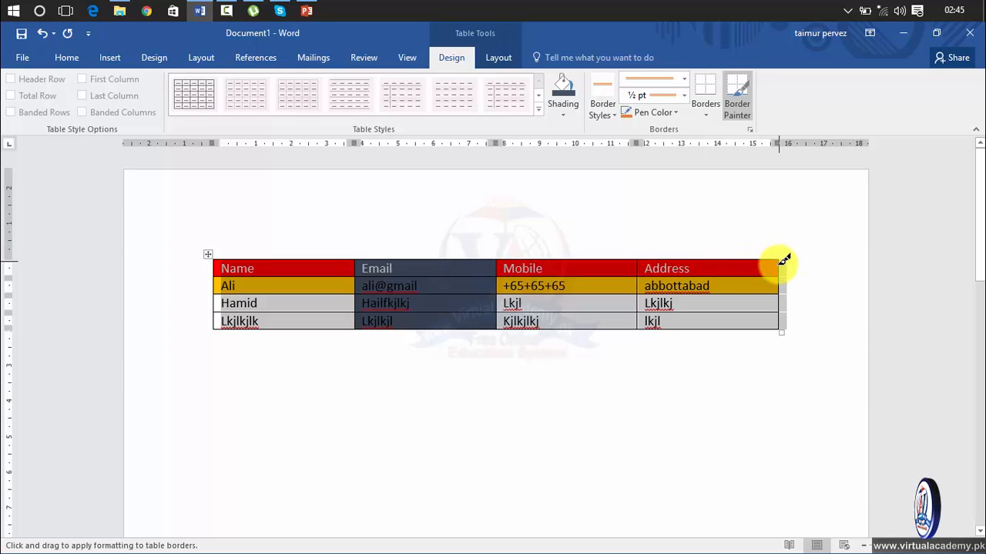
{"action": "left_click_drag", "start_coordinate": [779, 259], "coordinate": [775, 322]}
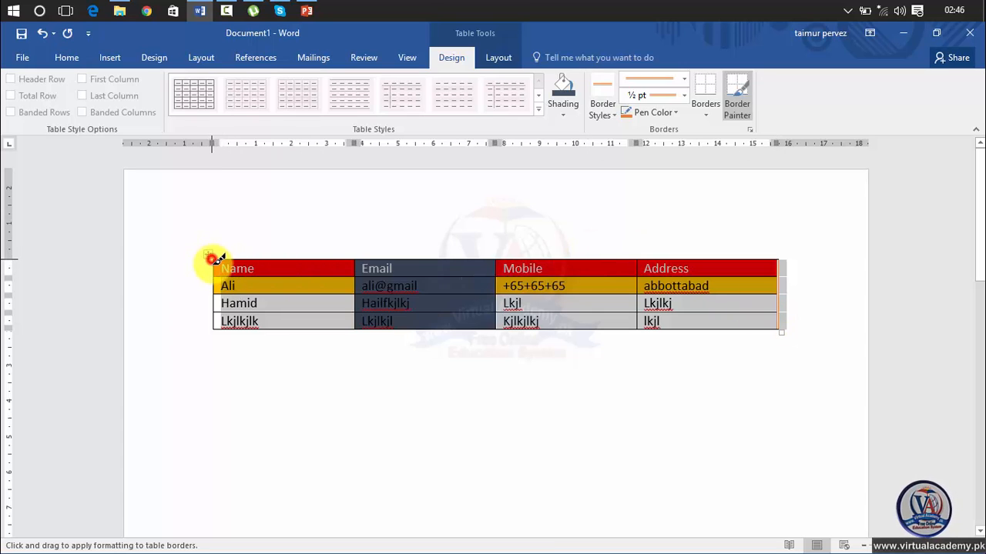
{"action": "left_click_drag", "start_coordinate": [217, 260], "coordinate": [219, 326]}
{"action": "mouse_move", "coordinate": [214, 330]}
{"action": "left_mouse_down"}
{"action": "mouse_move", "coordinate": [237, 315]}
{"action": "mouse_move", "coordinate": [779, 306]}
{"action": "mouse_move", "coordinate": [783, 324]}
{"action": "mouse_move", "coordinate": [777, 257]}
{"action": "mouse_move", "coordinate": [321, 255]}
{"action": "left_mouse_up"}
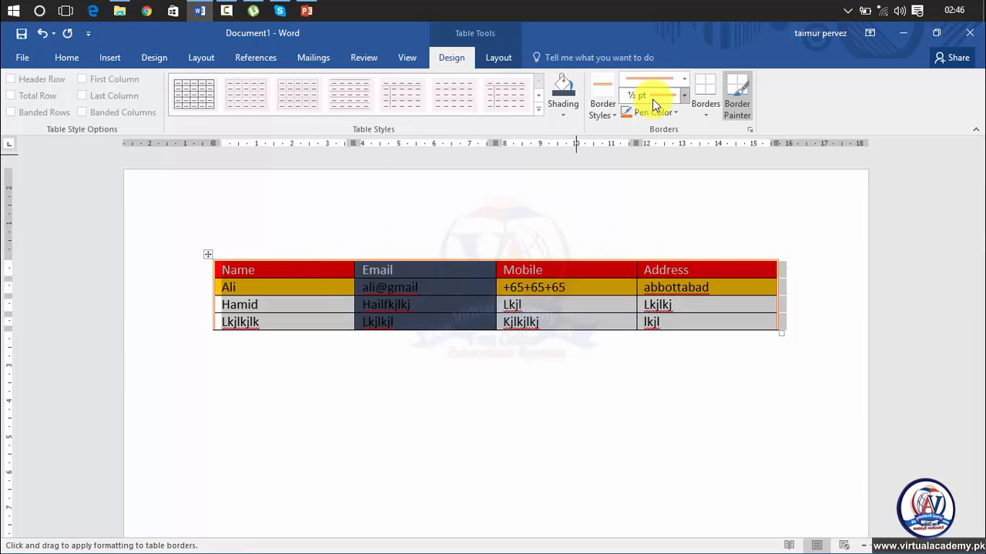
Step: Choose the 3 pt double-line border style and paint it down the table's left edge
{"action": "left_click", "coordinate": [684, 79]}
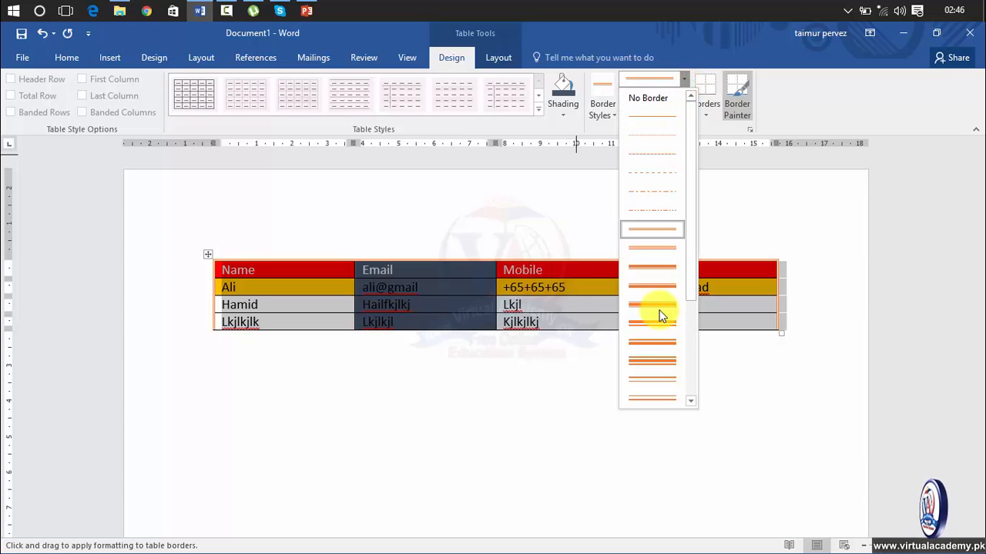
{"action": "left_click", "coordinate": [652, 342]}
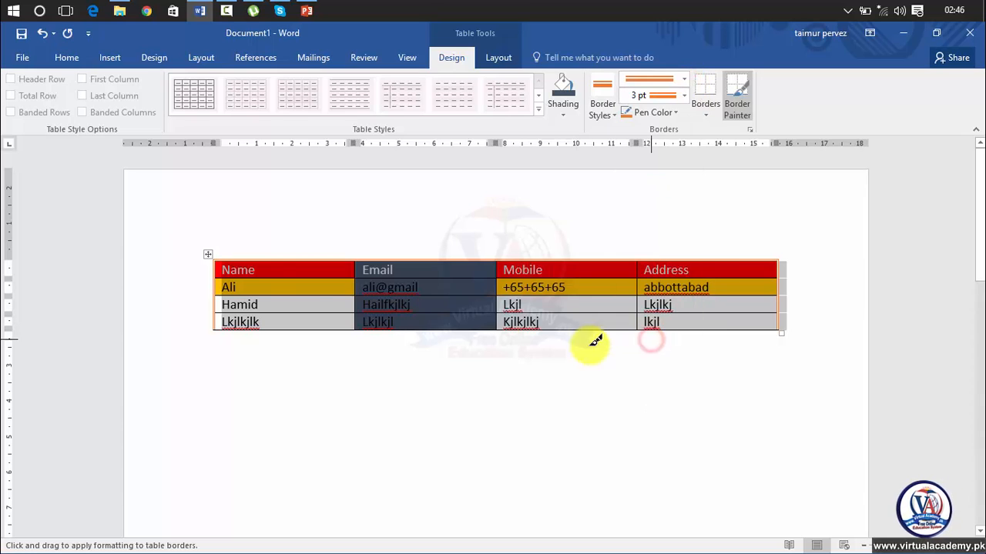
{"action": "left_click_drag", "start_coordinate": [219, 260], "coordinate": [221, 328]}
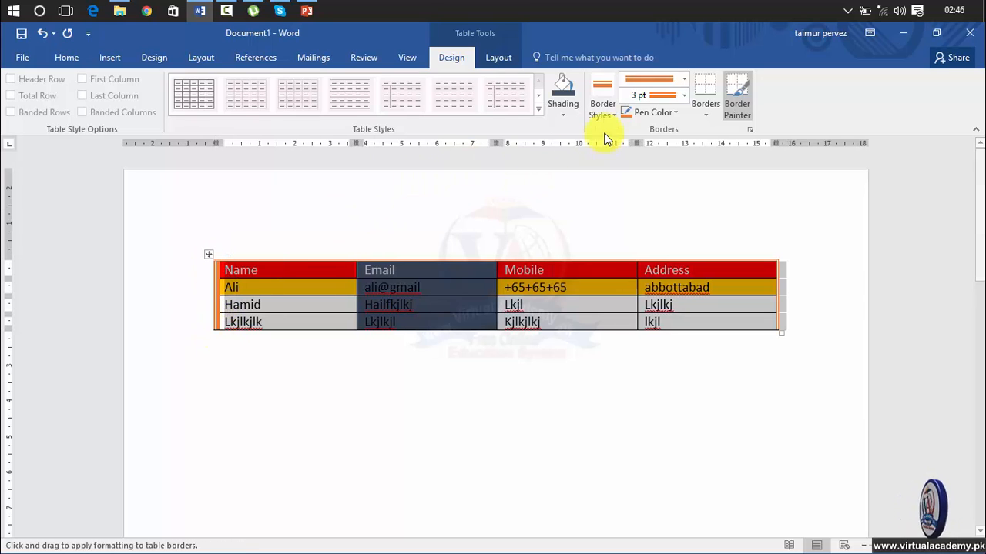
Step: Set a dark pen colour and paint double borders on the right, top, and Email/Mobile/Address dividers
{"action": "left_click", "coordinate": [675, 112]}
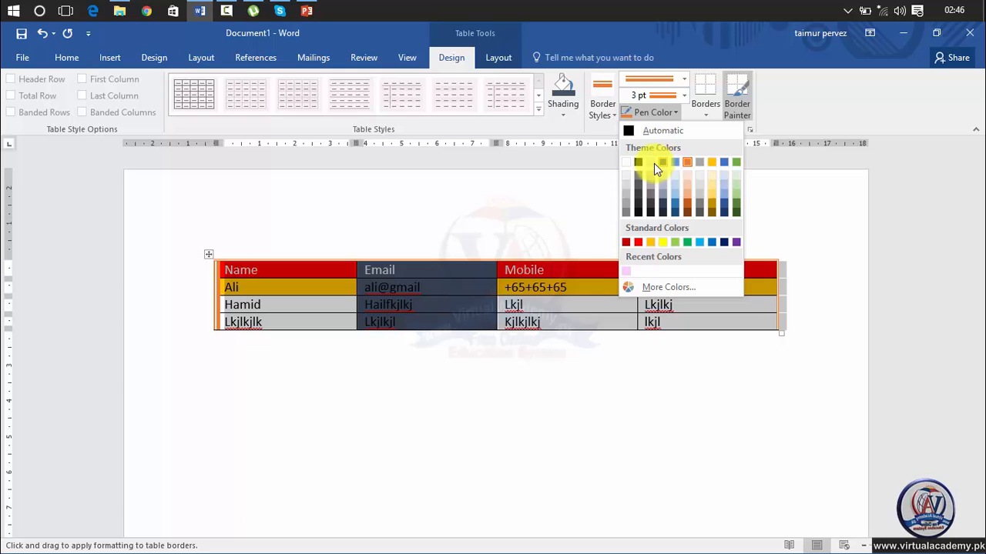
{"action": "left_click", "coordinate": [663, 162]}
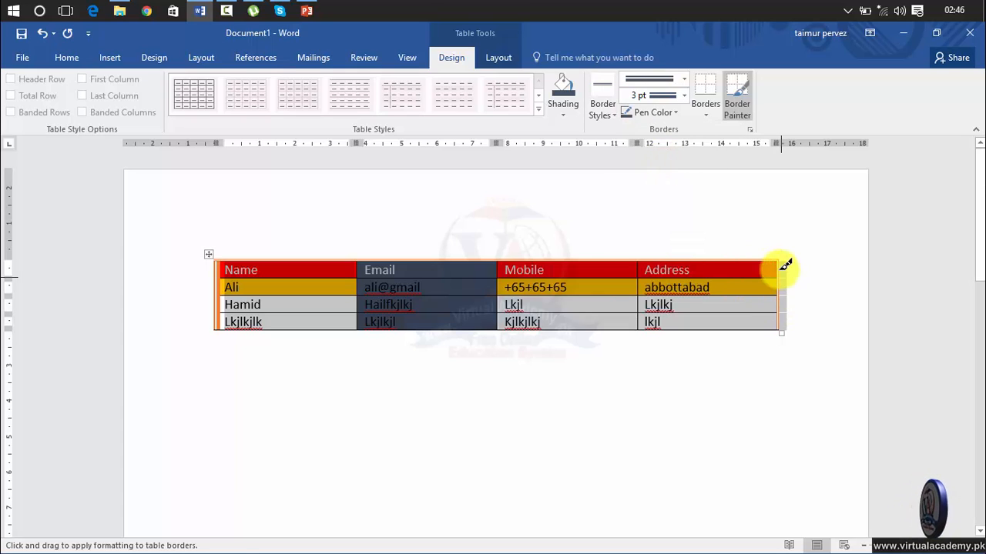
{"action": "left_click_drag", "start_coordinate": [781, 259], "coordinate": [780, 316]}
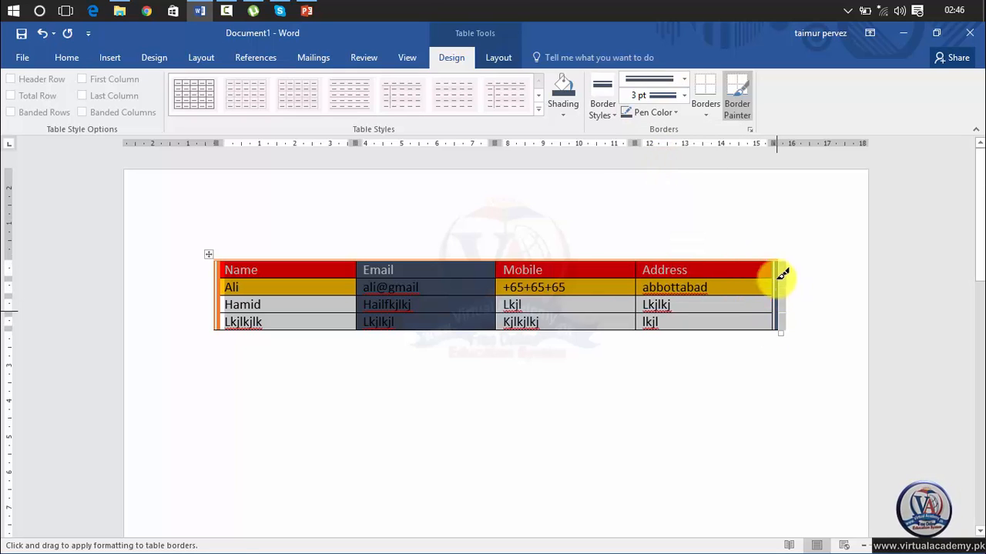
{"action": "mouse_move", "coordinate": [782, 258]}
{"action": "left_mouse_down"}
{"action": "mouse_move", "coordinate": [213, 260]}
{"action": "mouse_move", "coordinate": [216, 332]}
{"action": "mouse_move", "coordinate": [409, 324]}
{"action": "mouse_move", "coordinate": [649, 344]}
{"action": "mouse_move", "coordinate": [790, 318]}
{"action": "left_mouse_up"}
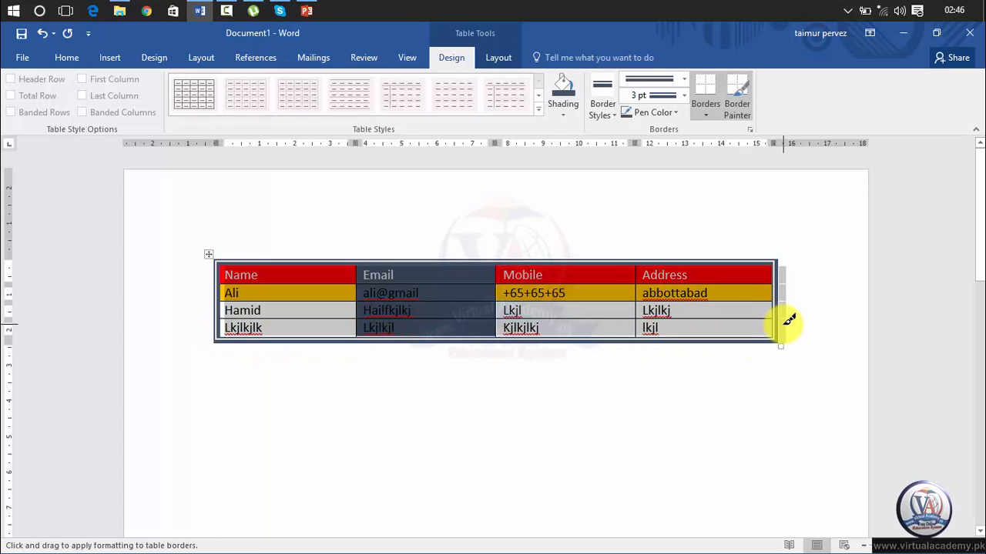
{"action": "left_click_drag", "start_coordinate": [641, 259], "coordinate": [634, 330]}
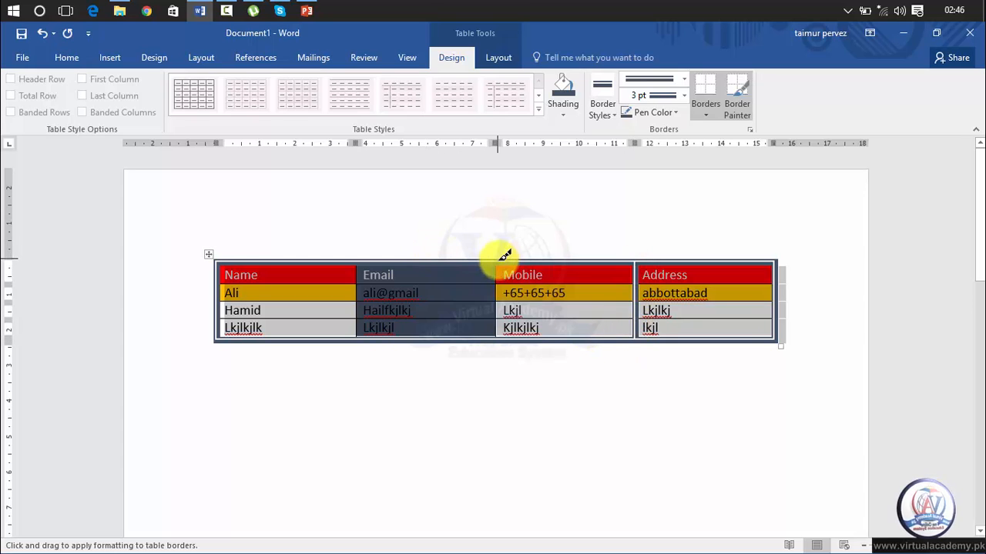
{"action": "left_click_drag", "start_coordinate": [501, 259], "coordinate": [499, 330]}
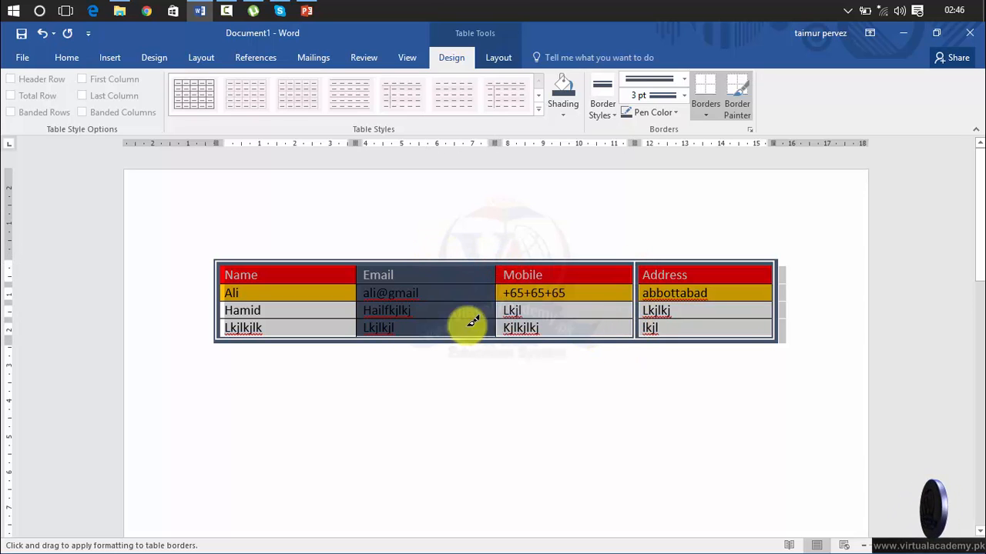
{"action": "left_click", "coordinate": [689, 96]}
{"action": "left_click", "coordinate": [689, 97]}
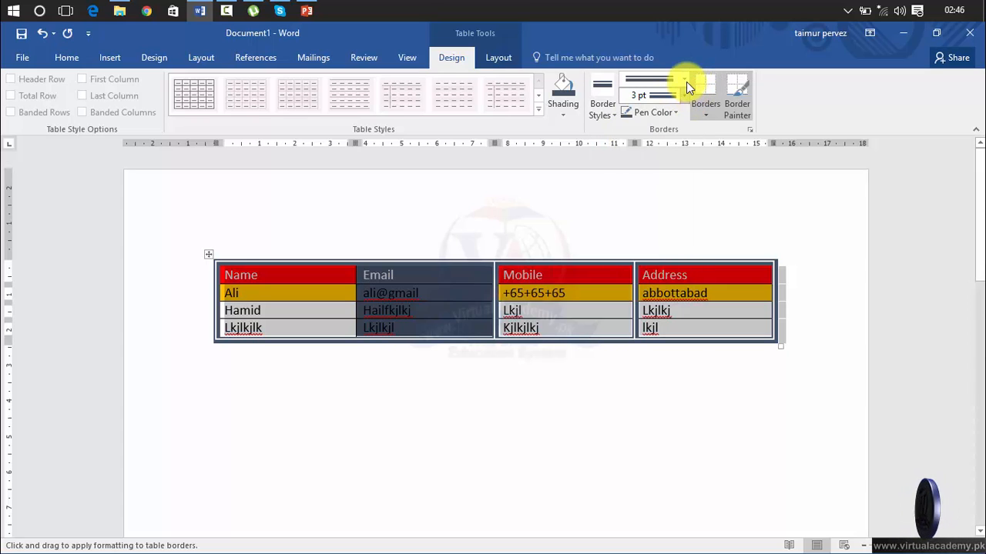
{"action": "left_click", "coordinate": [686, 82]}
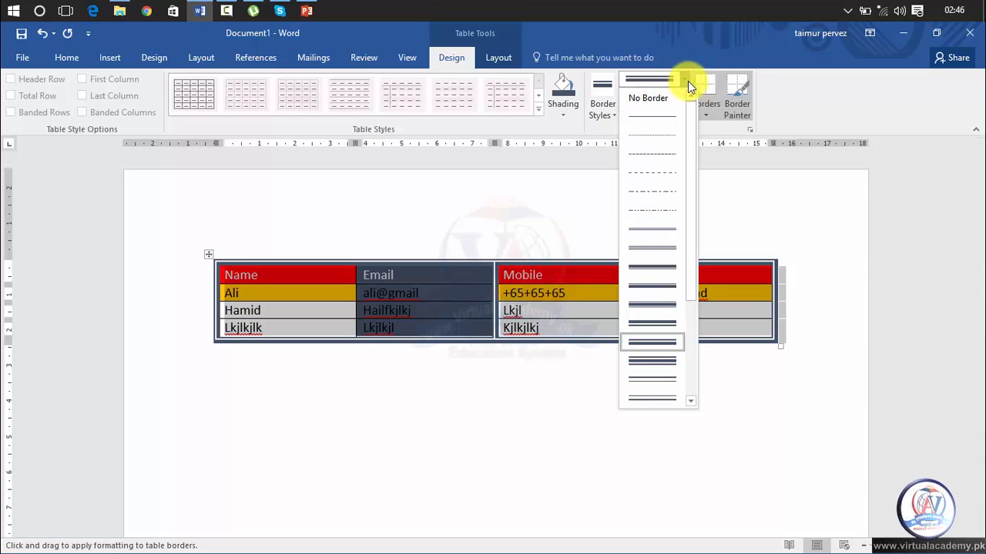
{"action": "left_click", "coordinate": [688, 81]}
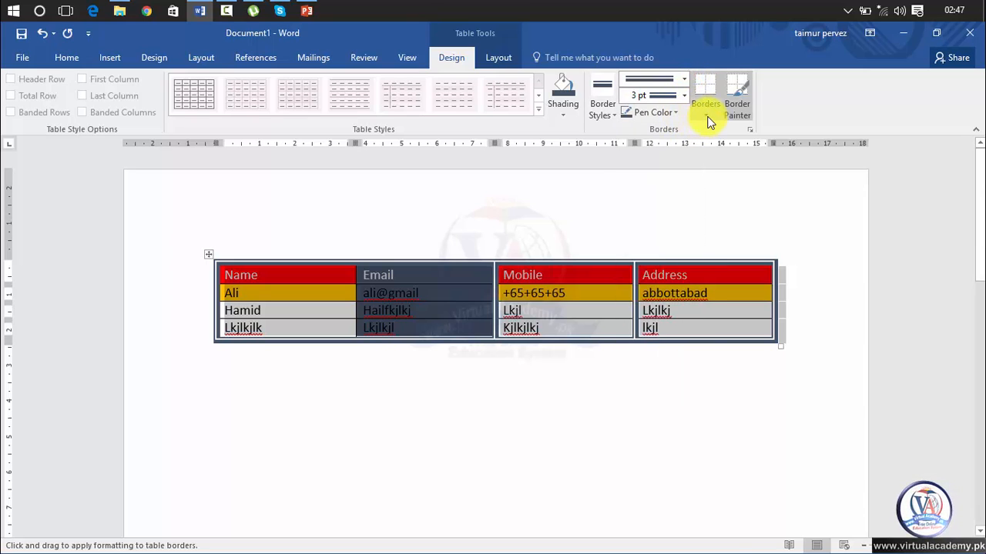
{"action": "left_click", "coordinate": [707, 117]}
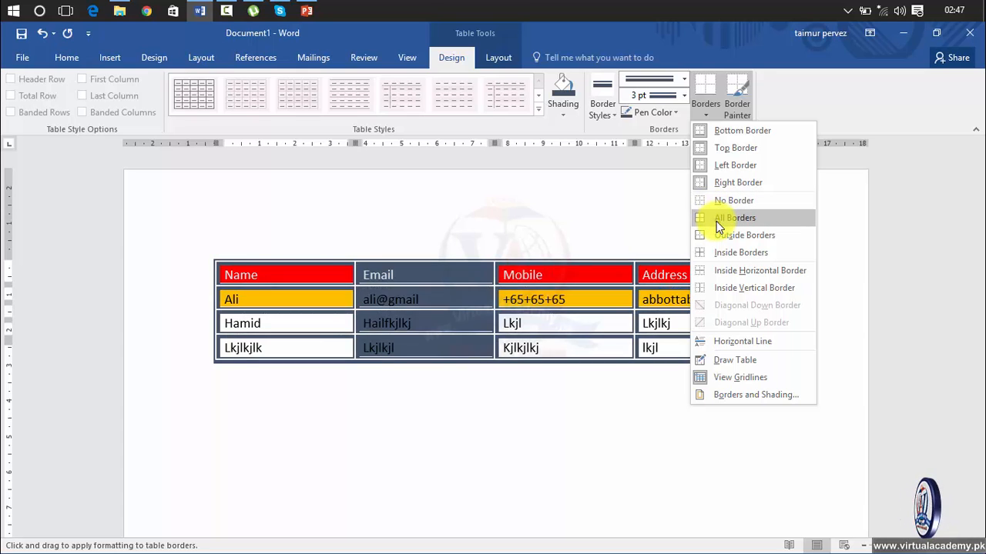
{"action": "left_click", "coordinate": [712, 167]}
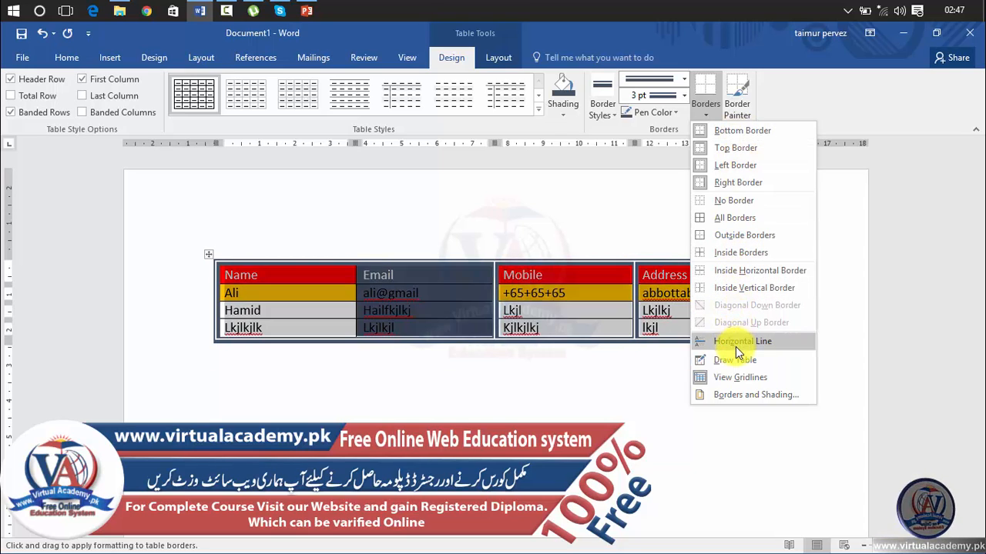
{"action": "left_click", "coordinate": [777, 100]}
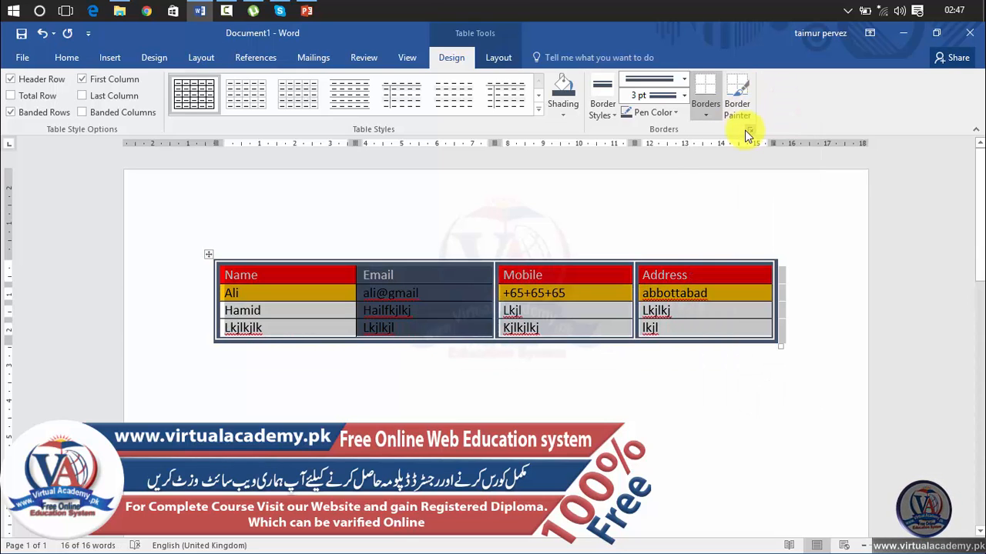
Step: Repaint the table's right and top edges with the current 3 pt double-line pen
{"action": "left_click", "coordinate": [736, 106]}
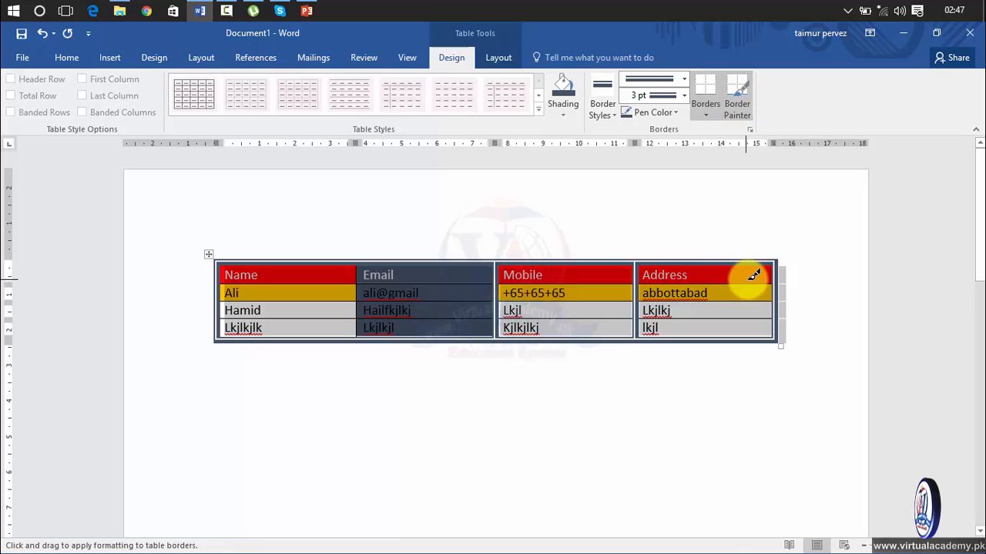
{"action": "left_click_drag", "start_coordinate": [773, 260], "coordinate": [770, 345]}
{"action": "mouse_move", "coordinate": [774, 259]}
{"action": "left_mouse_down"}
{"action": "mouse_move", "coordinate": [387, 242]}
{"action": "mouse_move", "coordinate": [232, 253]}
{"action": "left_mouse_up"}
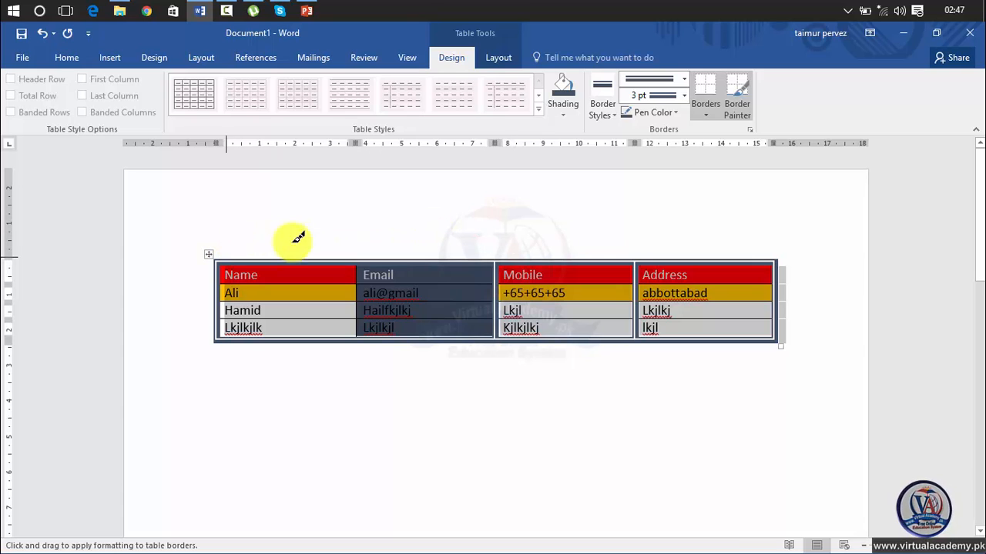
{"action": "left_click", "coordinate": [741, 108]}
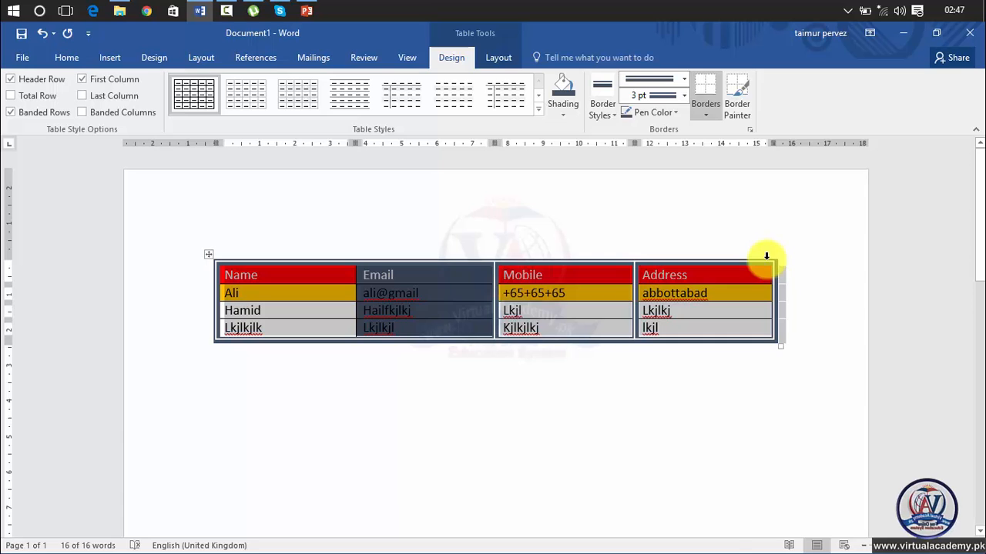
{"action": "left_click", "coordinate": [738, 106]}
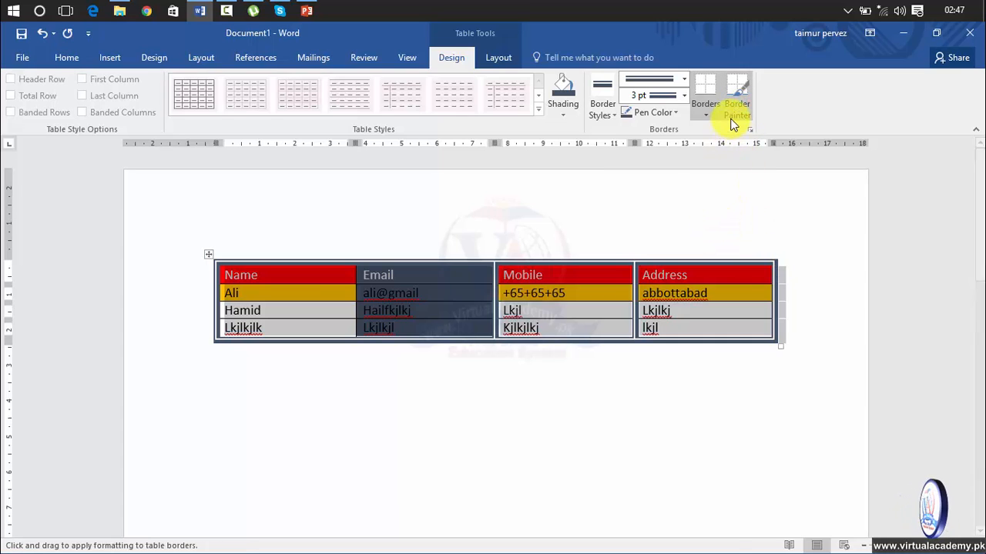
{"action": "left_click", "coordinate": [737, 104]}
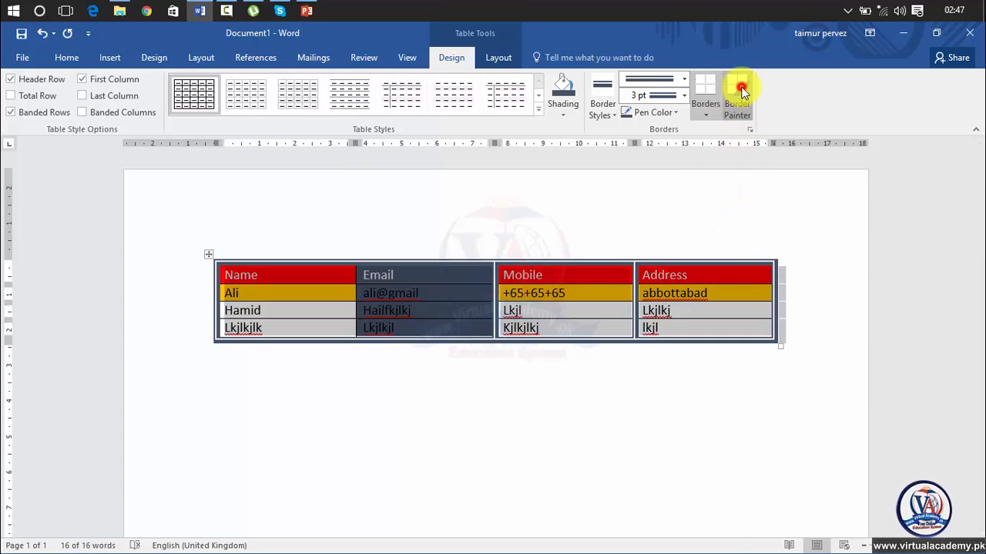
{"action": "left_click", "coordinate": [737, 106]}
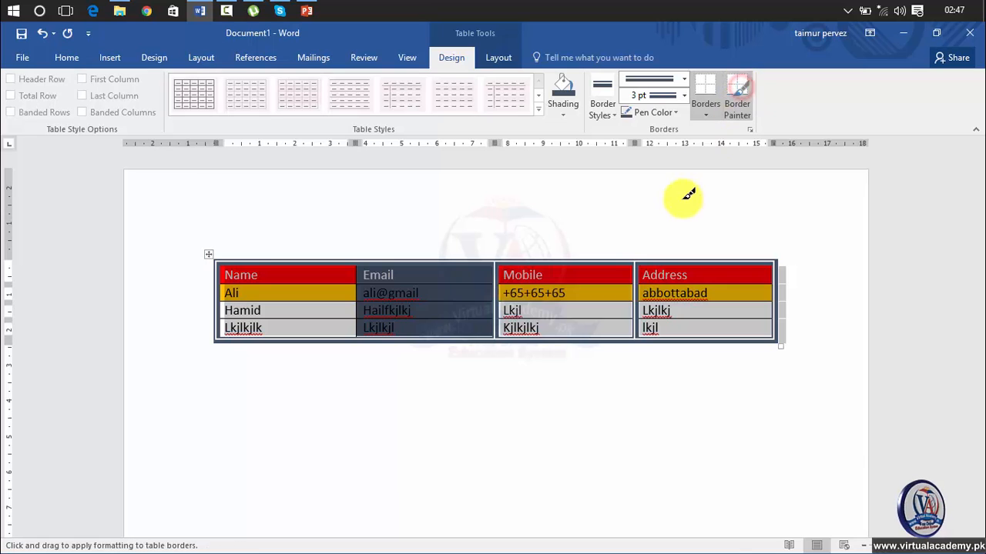
Step: Change the border pen colour to red and resume Border Painter
{"action": "left_click", "coordinate": [655, 111]}
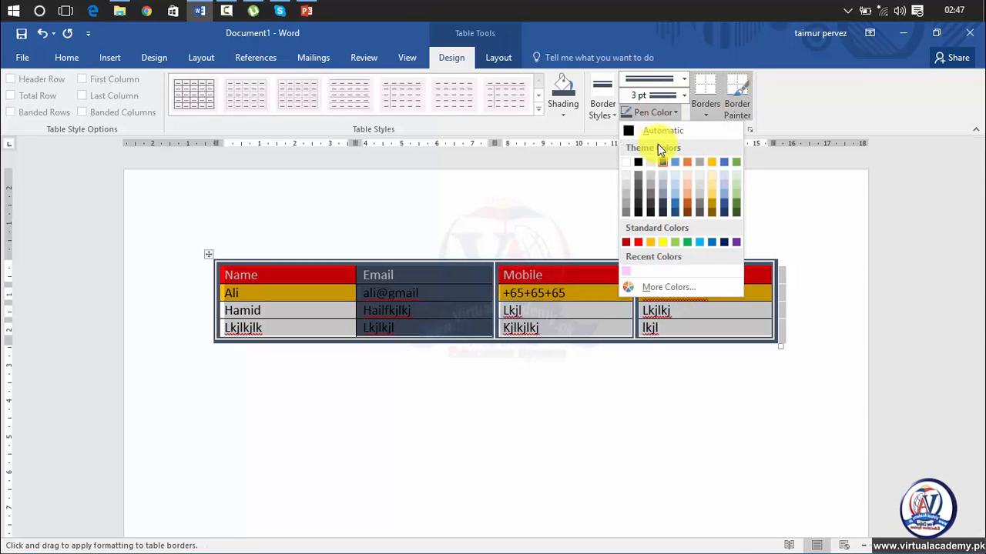
{"action": "left_click", "coordinate": [626, 242]}
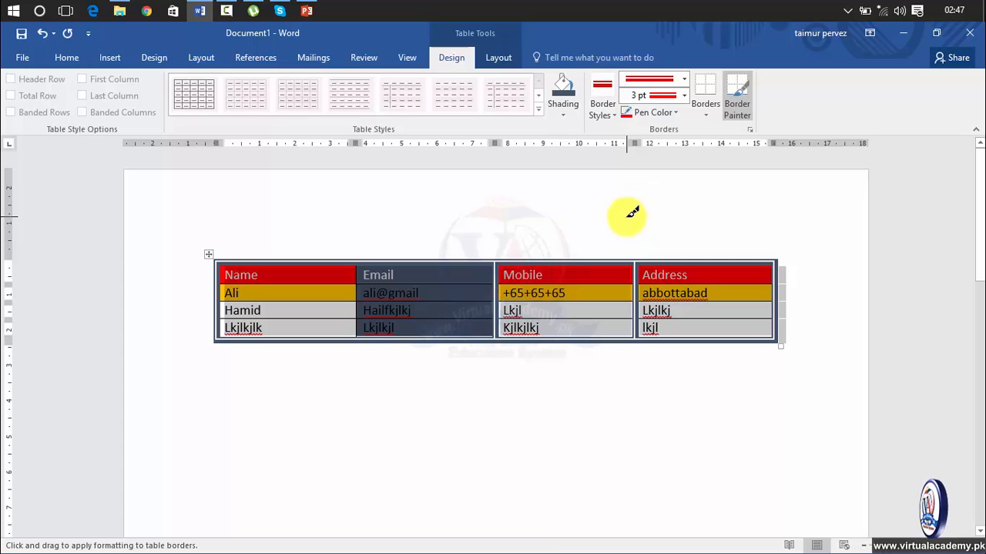
{"action": "left_click", "coordinate": [736, 98]}
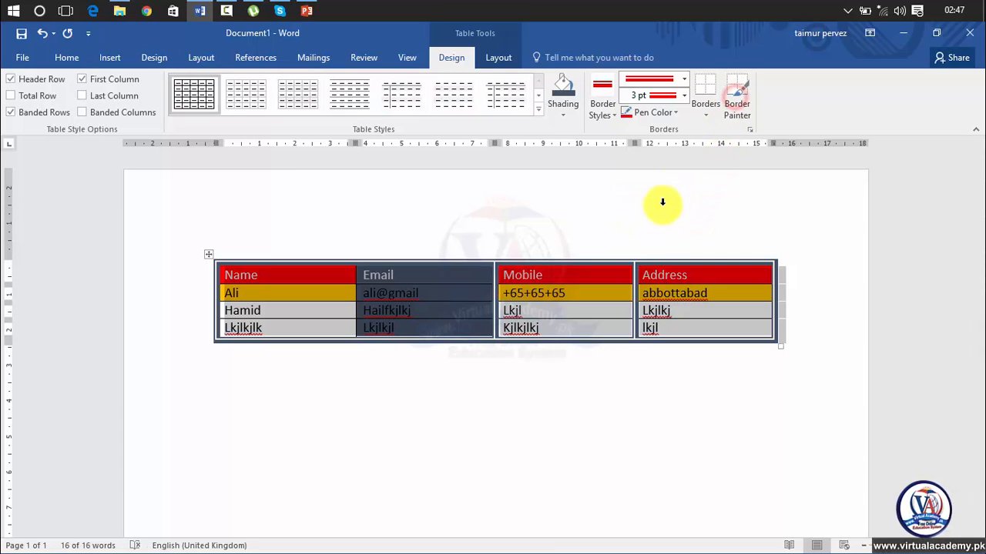
{"action": "left_click", "coordinate": [737, 100]}
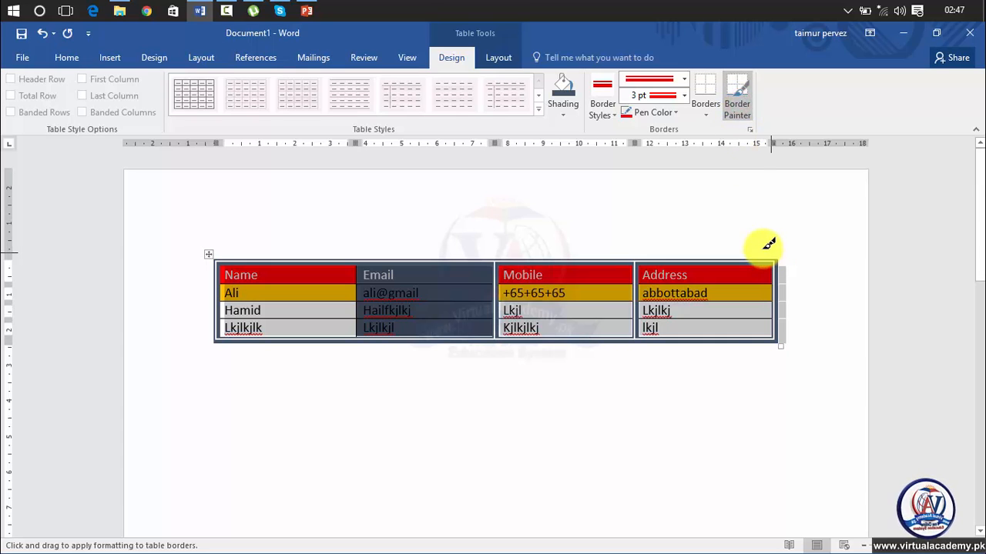